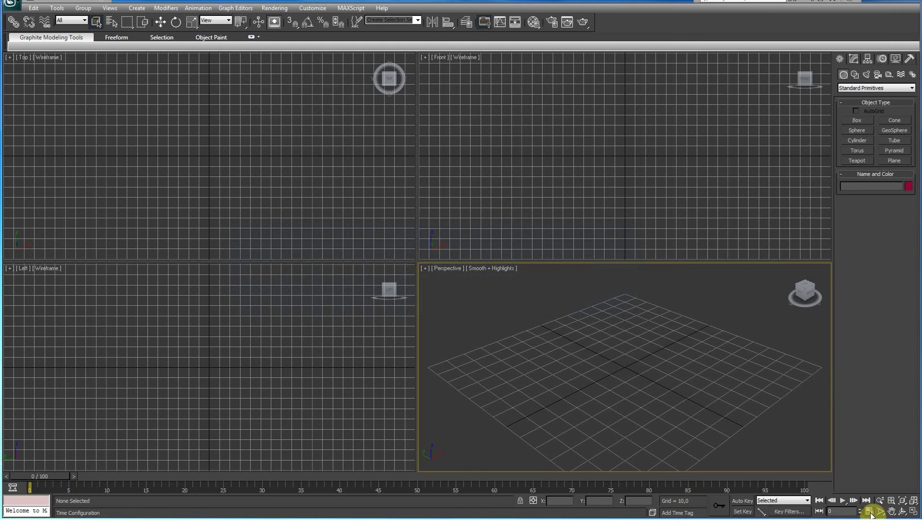
Set a custom 25 FPS frame rate with the timeline running from 0 to 200
click(869, 512)
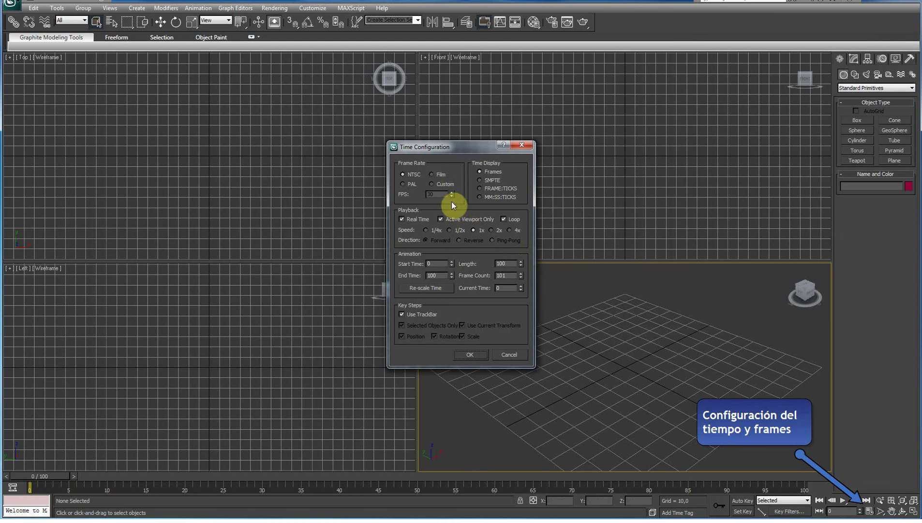
click(432, 184)
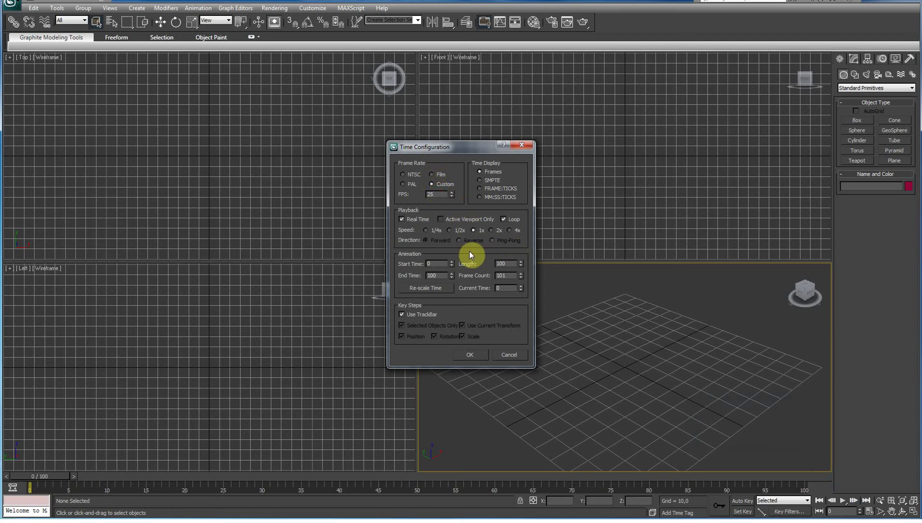
text(83)
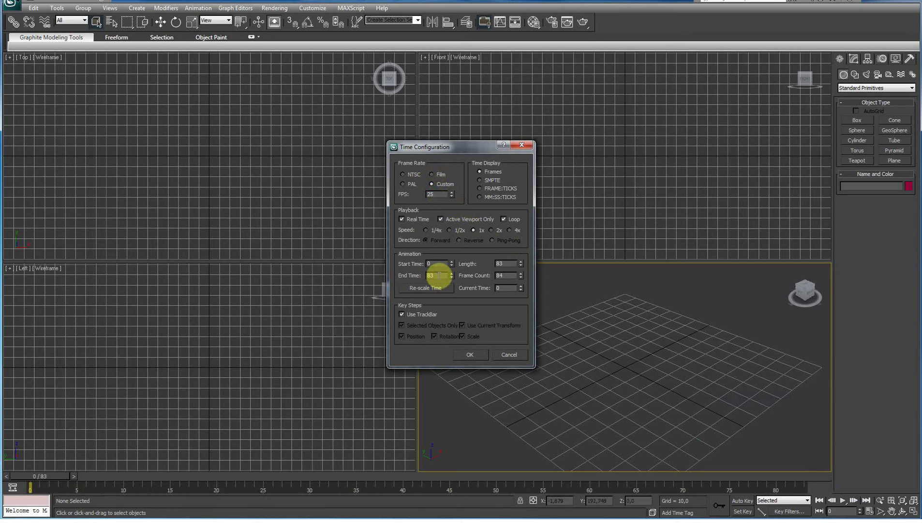
key(Return)
text(200)
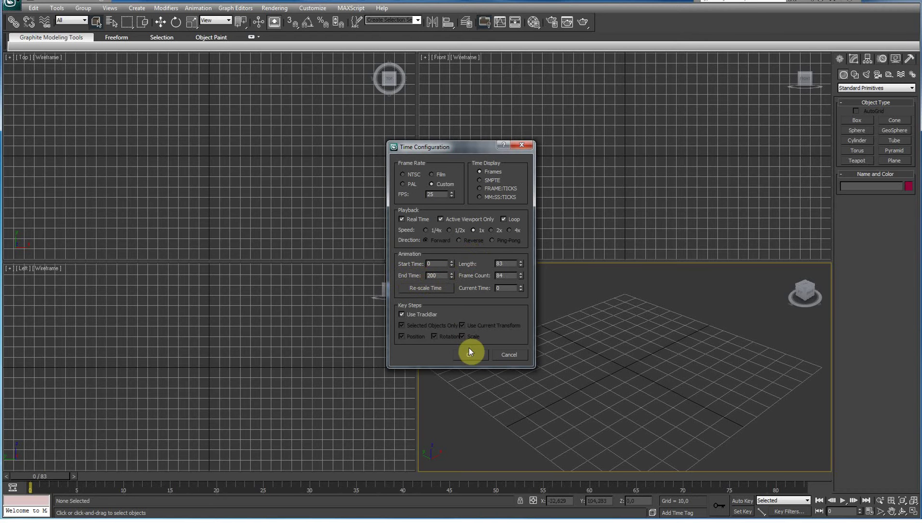
click(469, 355)
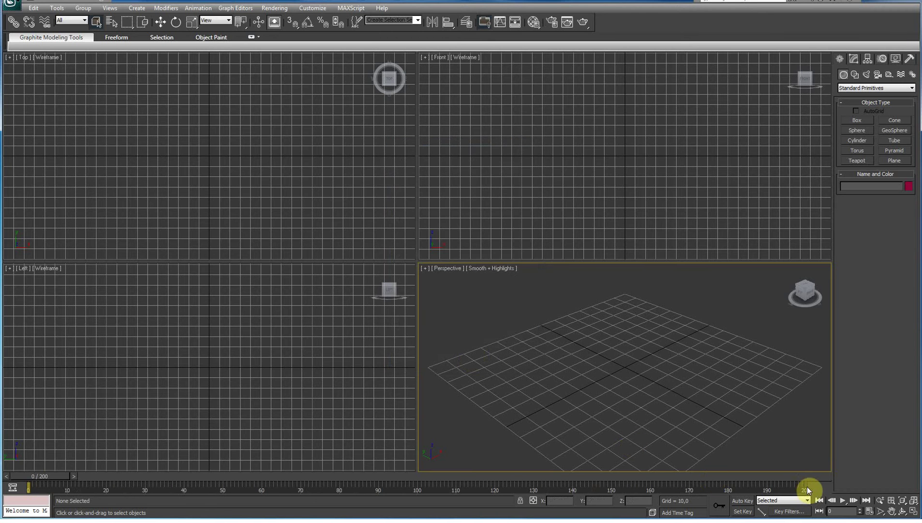
drag(46, 476, 641, 463)
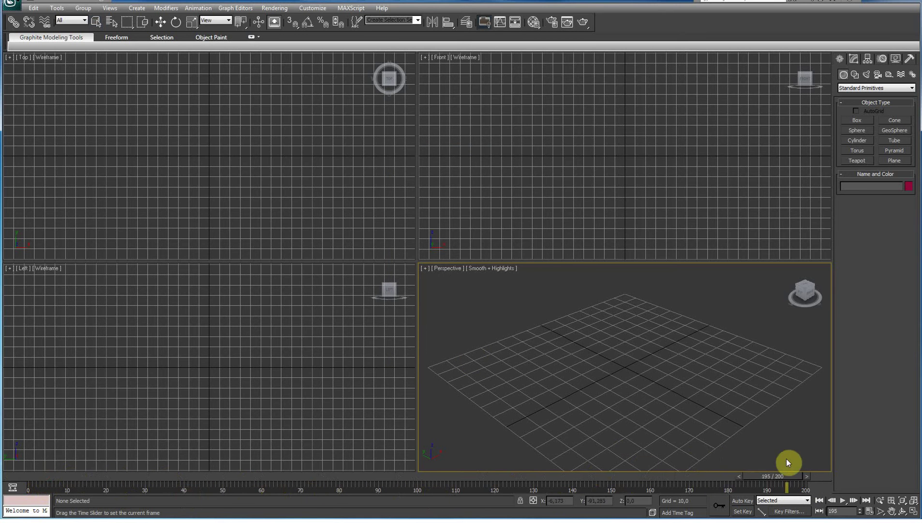
drag(787, 459, 29, 453)
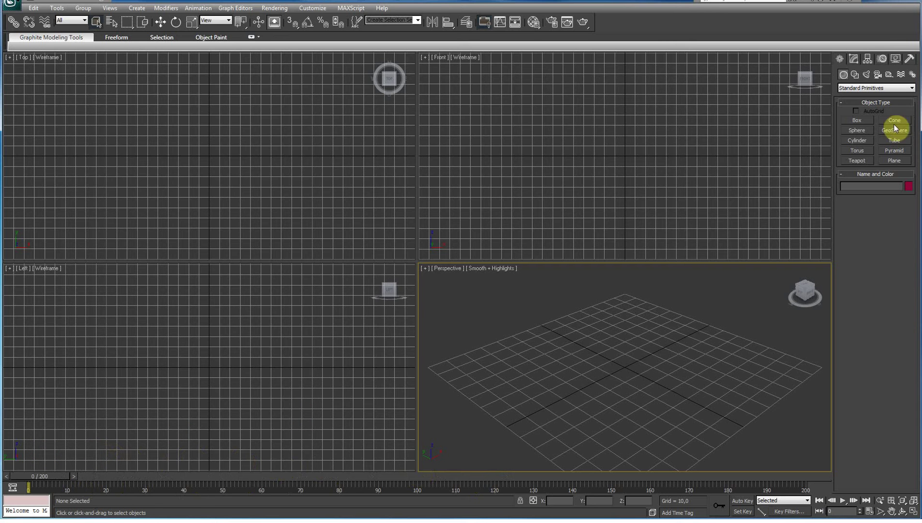
Create a '3ds Max' text shape in the Front viewport
click(857, 76)
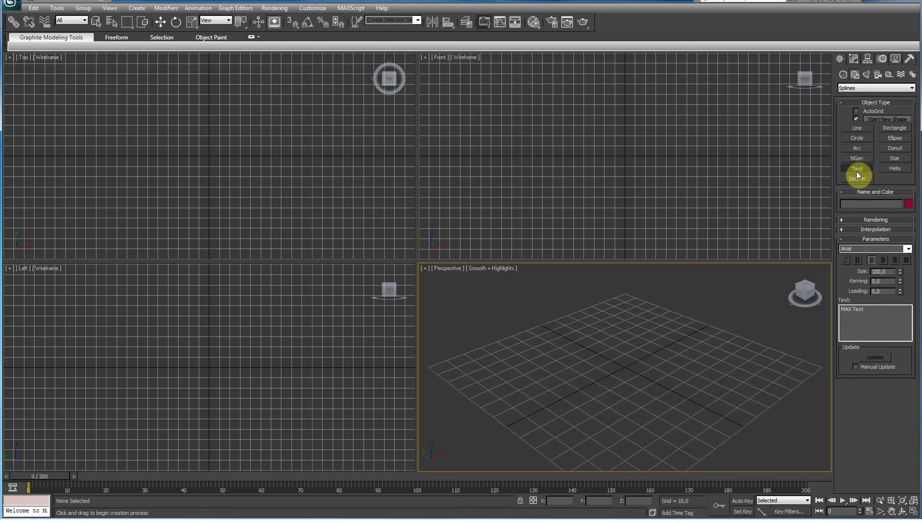
drag(879, 311, 803, 301)
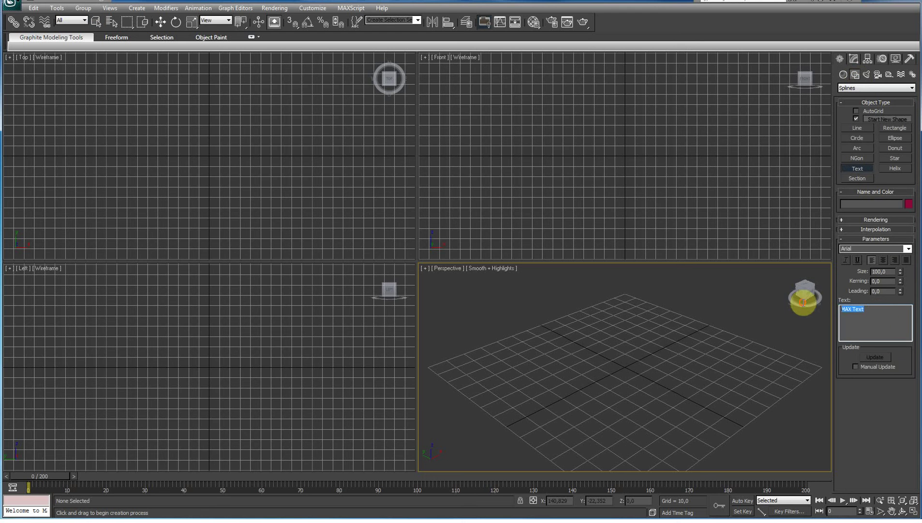
text(3ds Max)
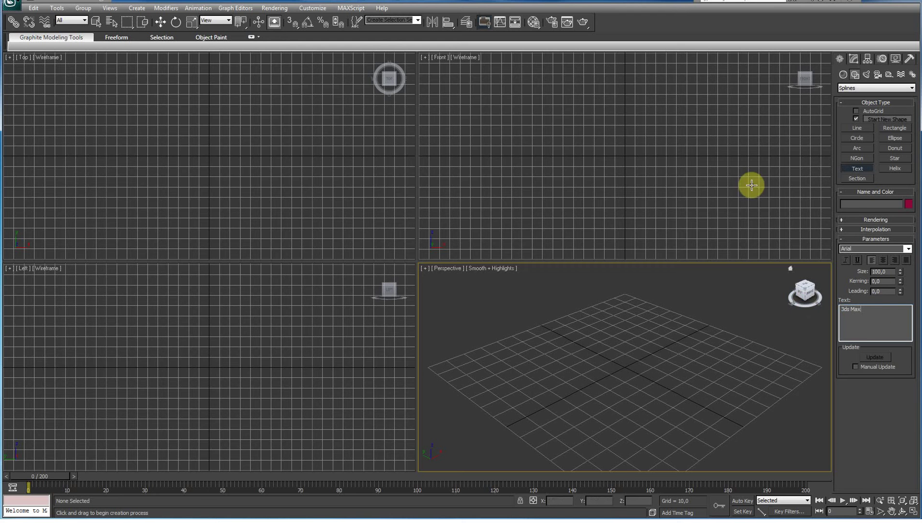
click(620, 178)
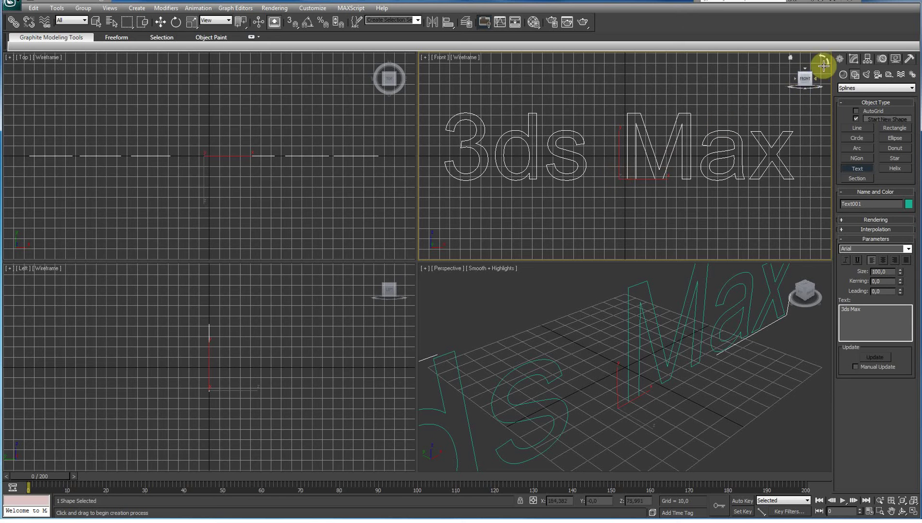
Move the text upward in the Front view and slide it along Y to the origin
key(w)
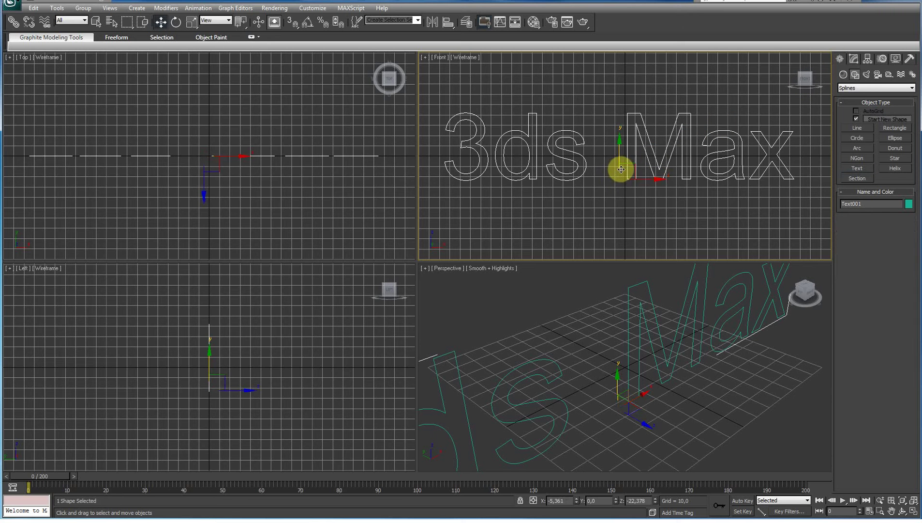
mouse_move(619, 164)
mouse_down()
mouse_move(623, 148)
mouse_move(623, 167)
mouse_up()
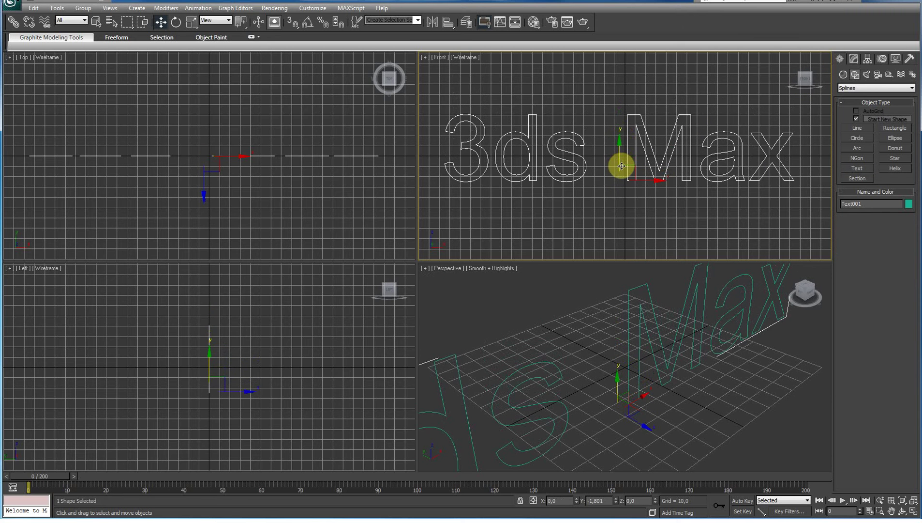
right_click(204, 185)
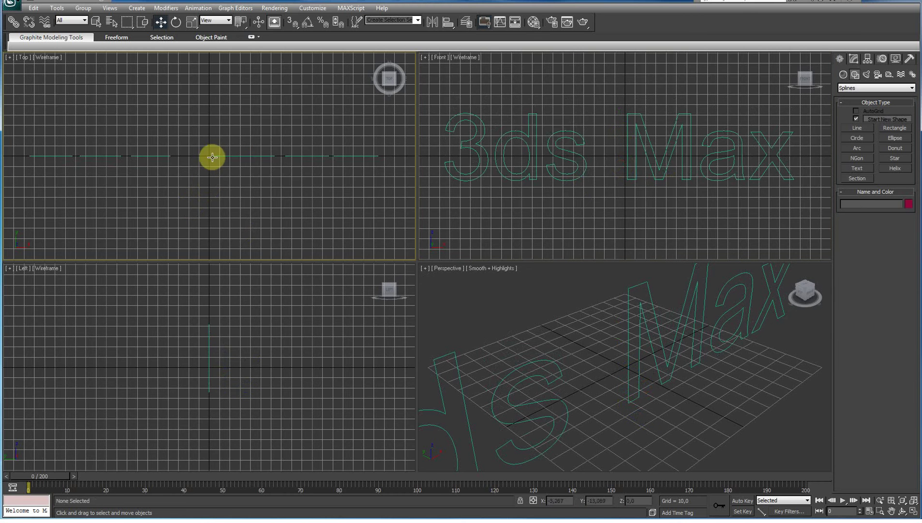
mouse_move(203, 126)
mouse_down()
mouse_move(199, 145)
mouse_move(205, 126)
mouse_up()
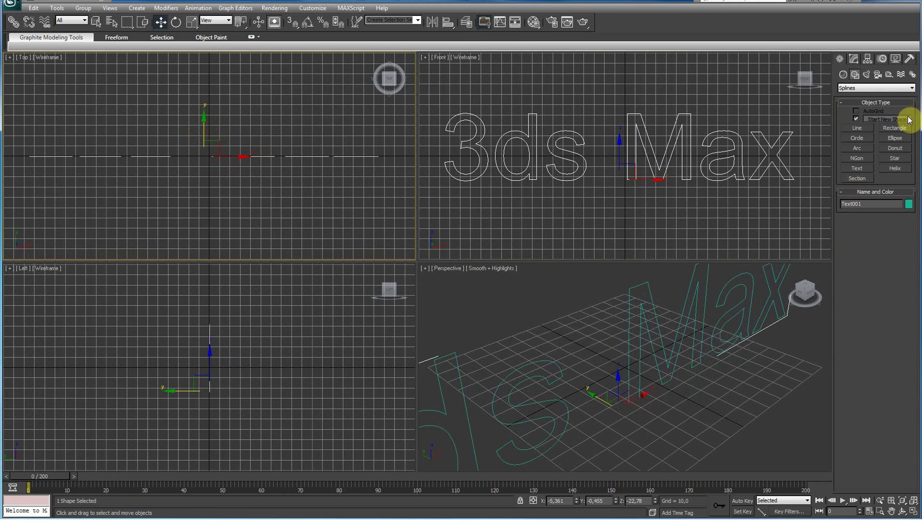
Change the text font to Verdana Negrita
click(854, 59)
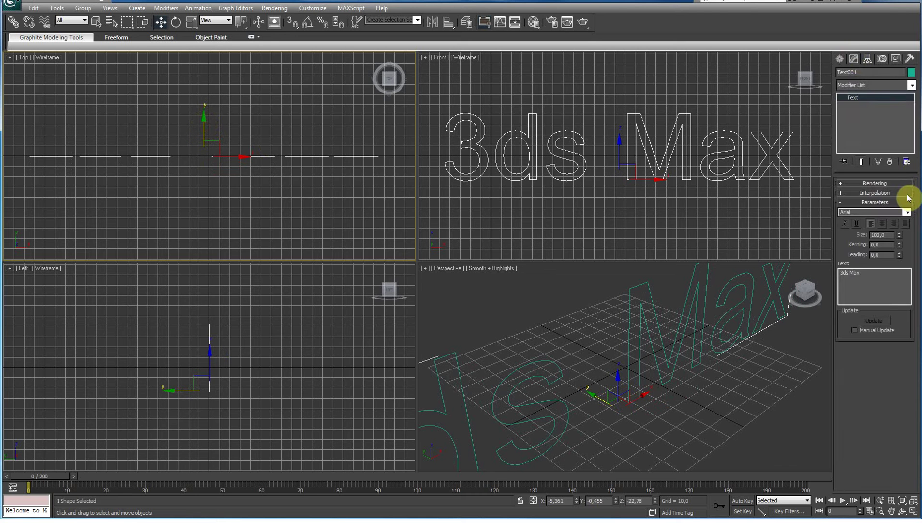
click(908, 213)
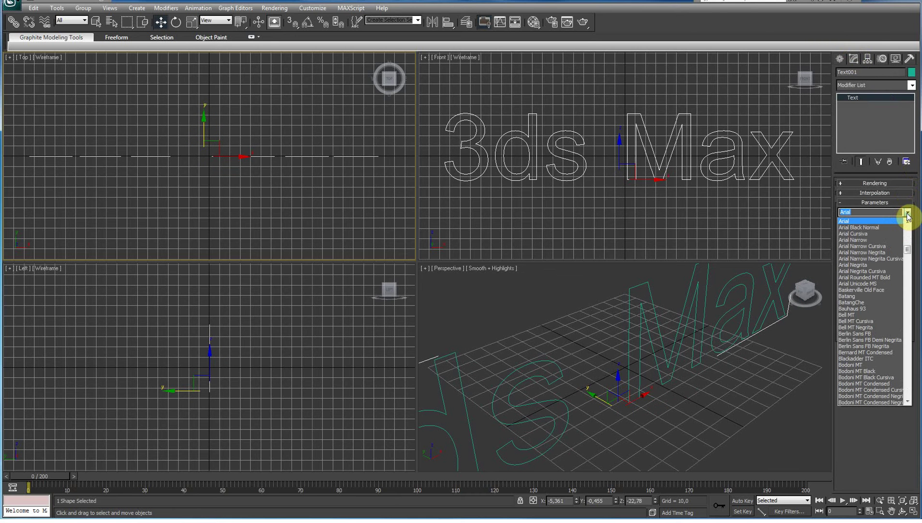
scroll(888, 276, up, 1)
mouse_move(907, 248)
mouse_down()
mouse_move(895, 390)
mouse_move(908, 391)
mouse_up()
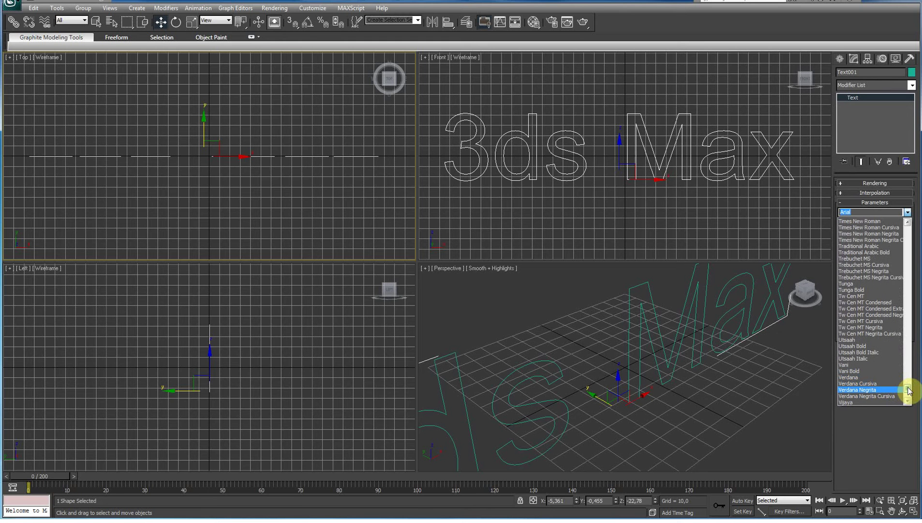
click(898, 391)
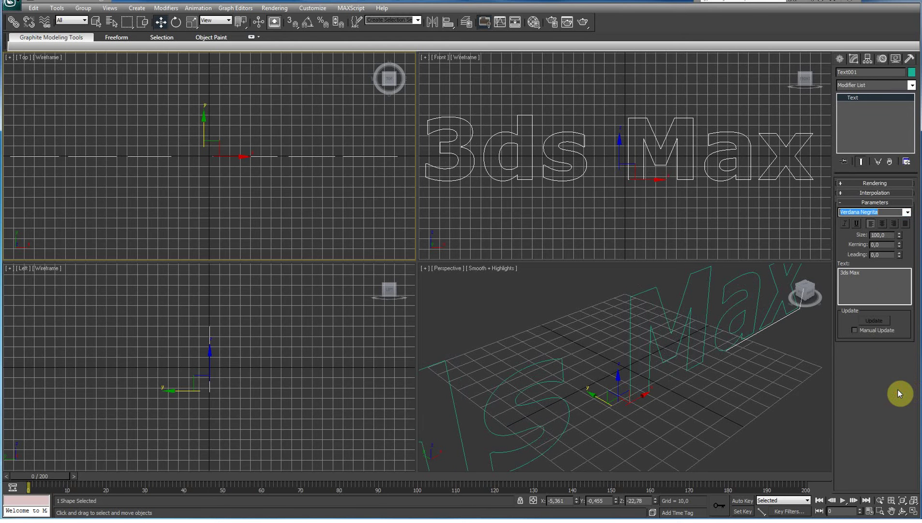
key(Up)
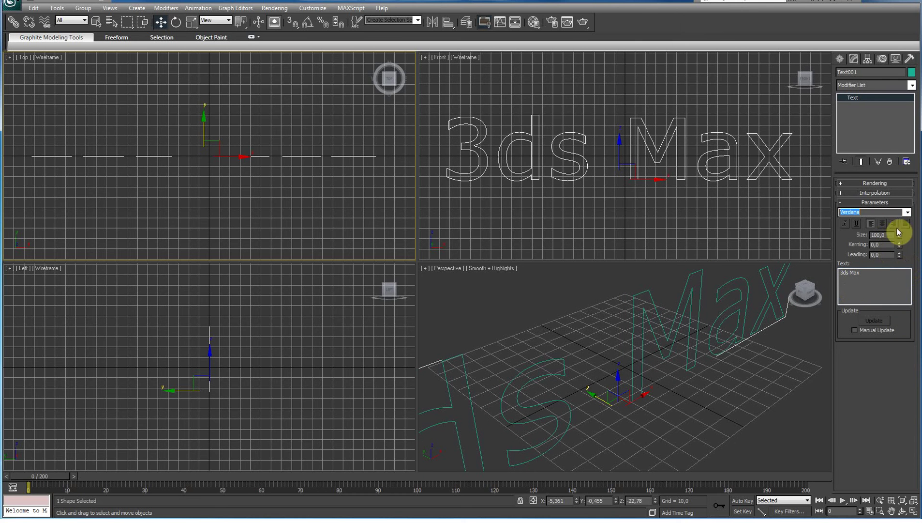
click(908, 215)
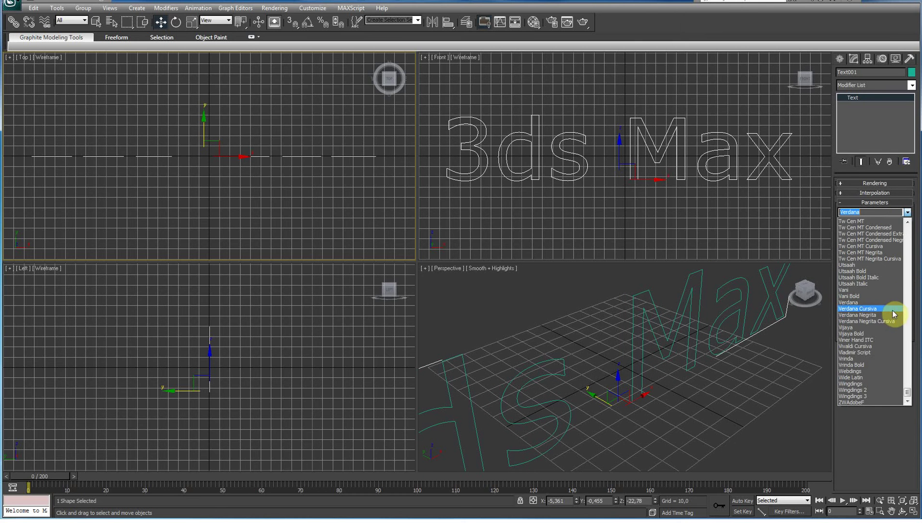
click(889, 318)
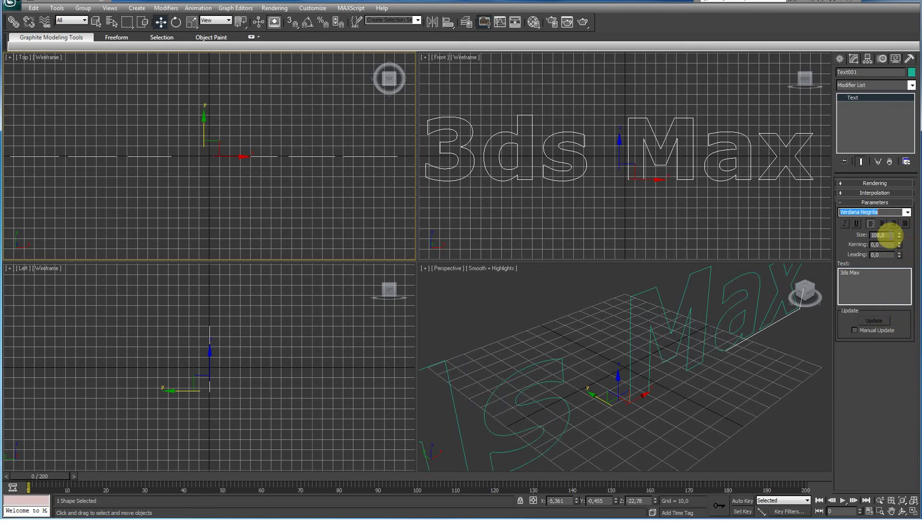
Set the text size to 50
double_click(881, 235)
text(50)
key(Return)
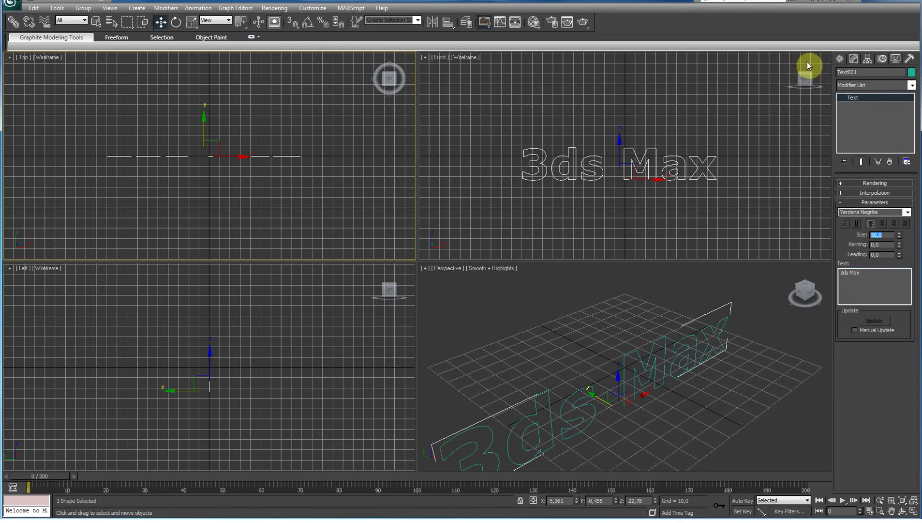
click(840, 58)
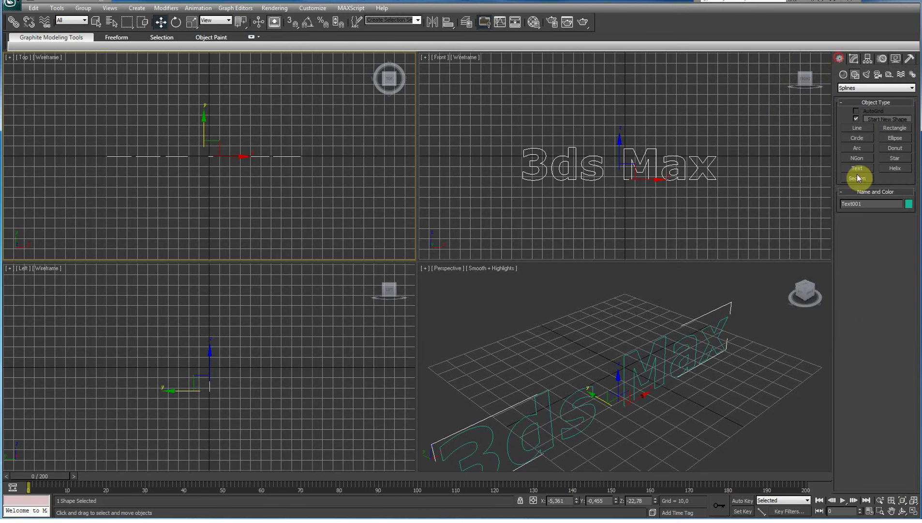
Zoom extents in all views, pan the Perspective view onto the text, and reselect it
click(914, 501)
click(655, 410)
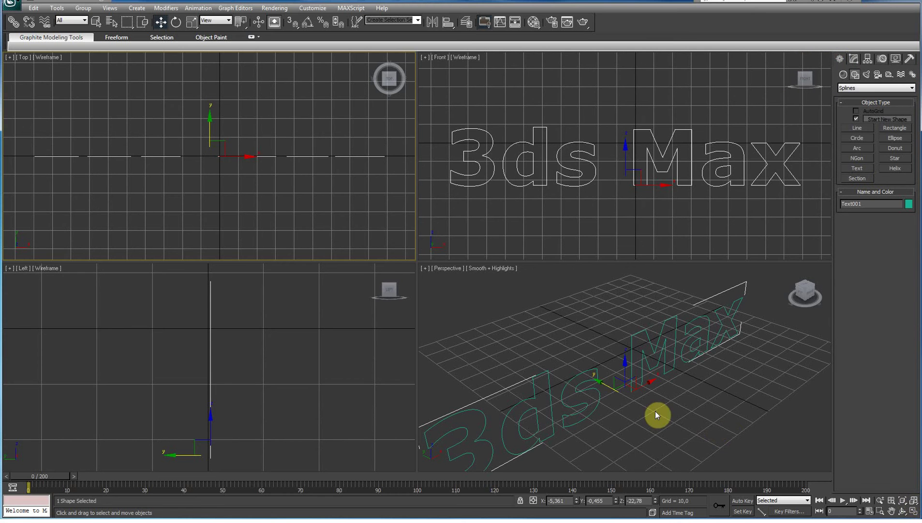
click(892, 511)
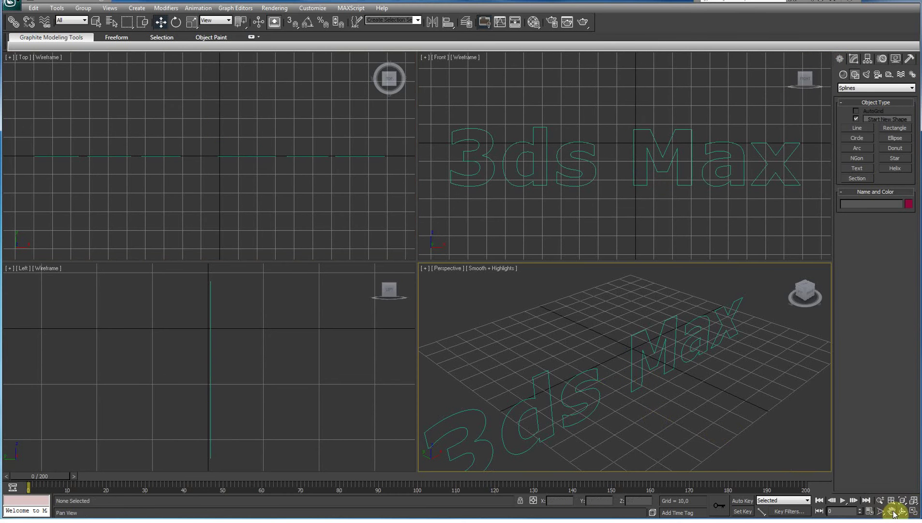
mouse_move(613, 372)
mouse_down()
mouse_move(661, 349)
mouse_move(647, 346)
mouse_up()
key(w)
click(598, 378)
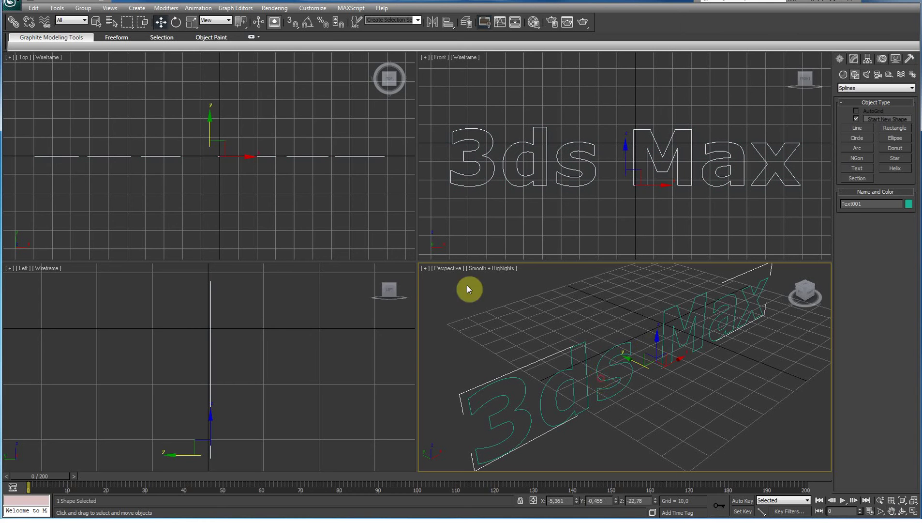
Extrude the text into 3D lettering with an Amount of 15
click(166, 8)
mouse_move(184, 44)
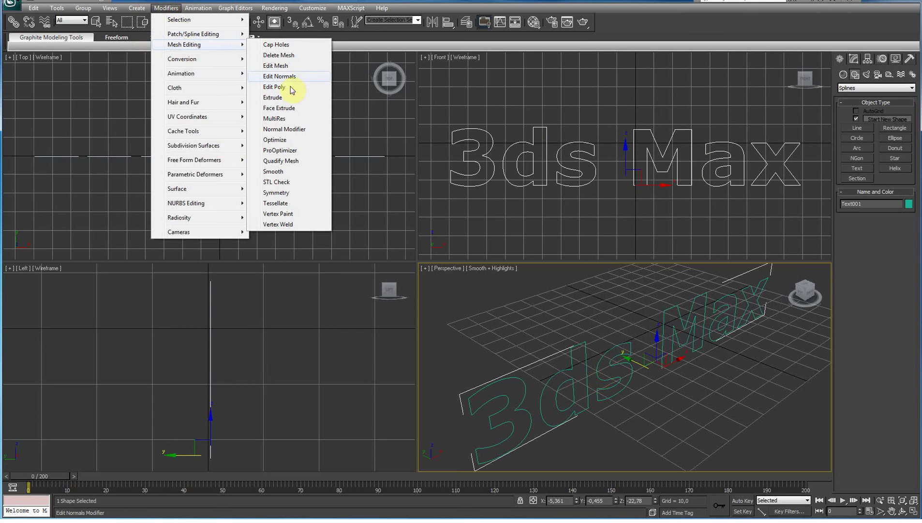
click(289, 100)
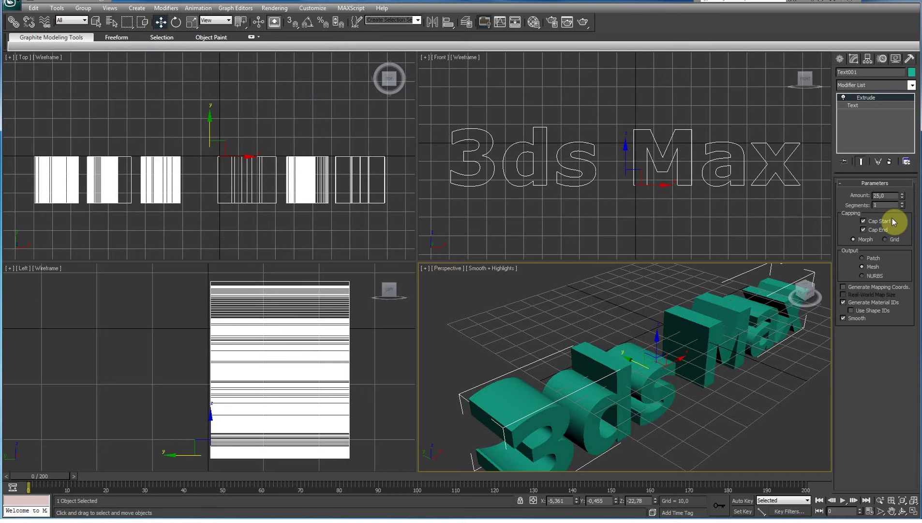
double_click(889, 195)
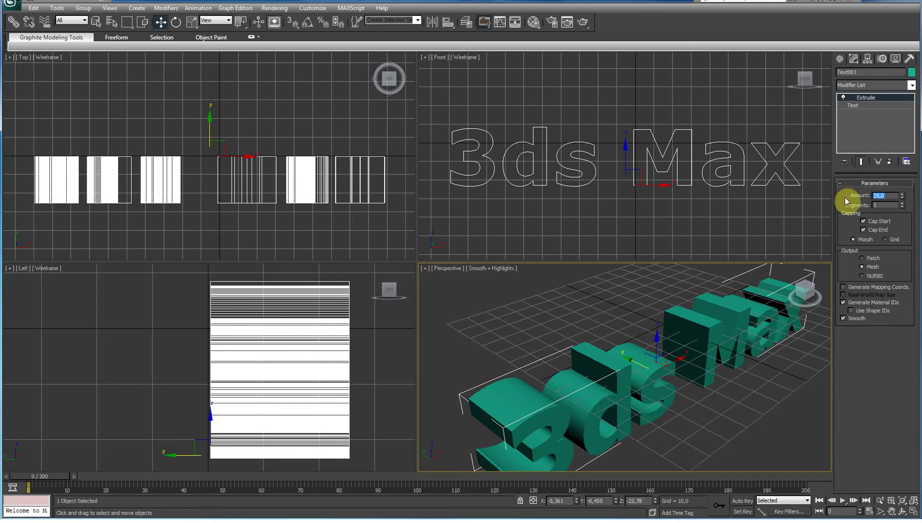
text(1)
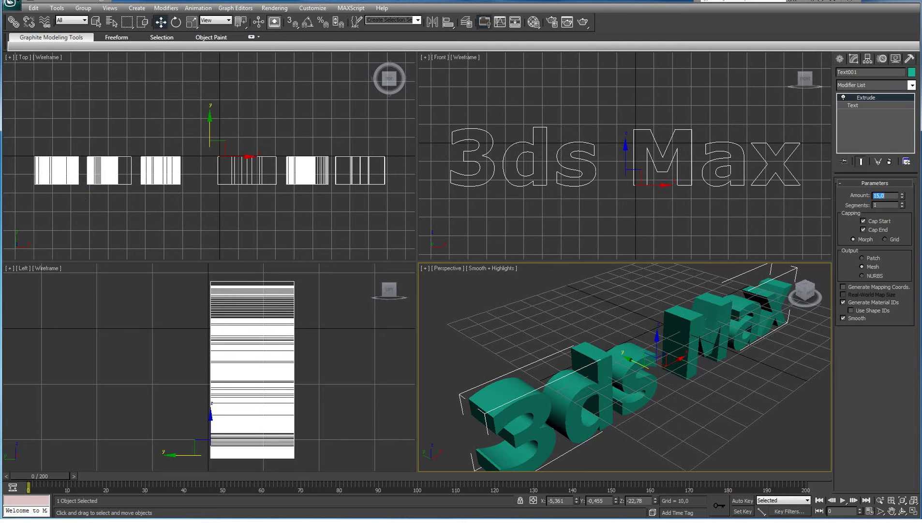
click(840, 59)
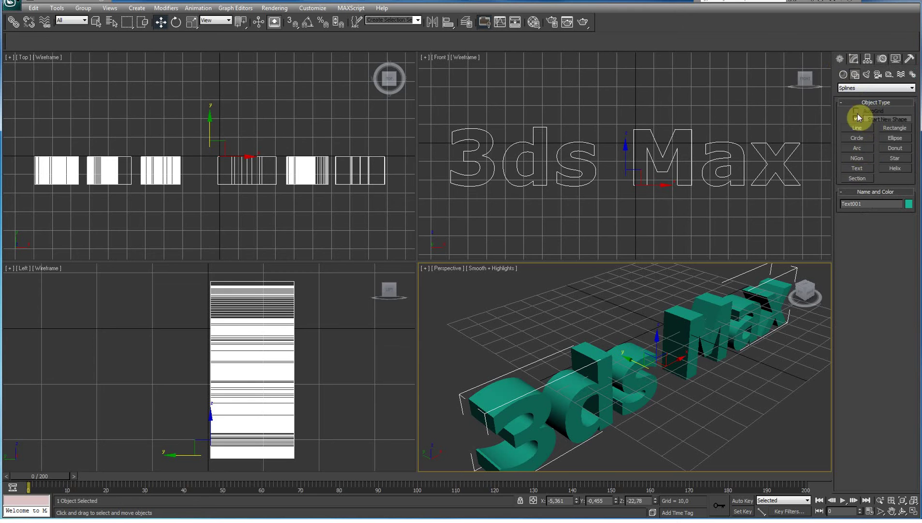
Create a radius 50 sphere at the origin through Keyboard Entry
click(844, 75)
click(854, 131)
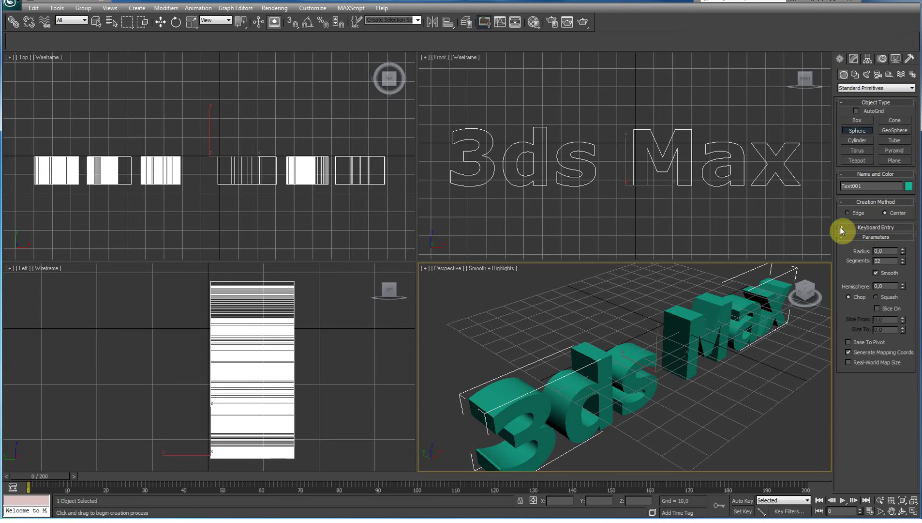
click(844, 227)
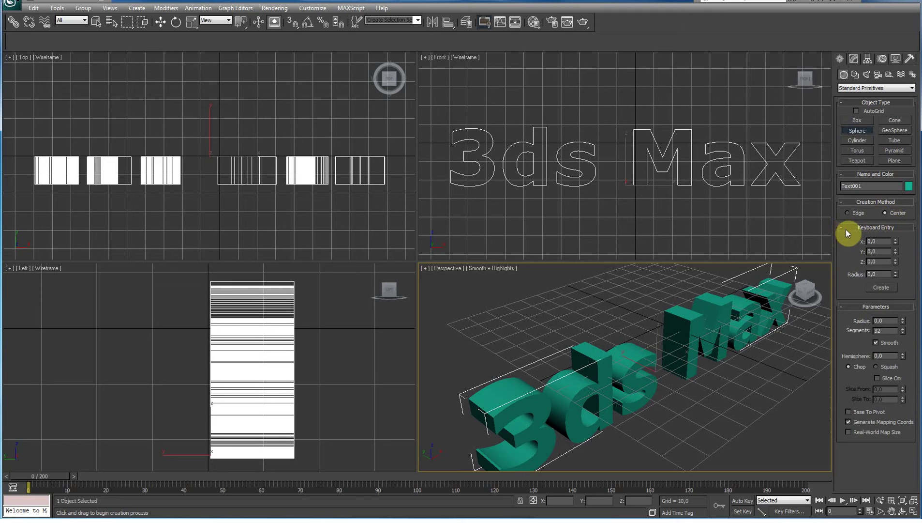
double_click(883, 274)
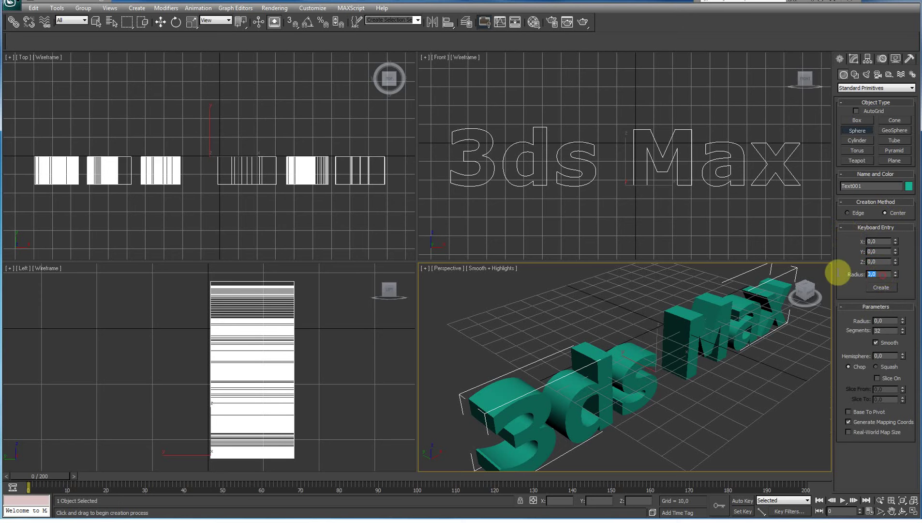
text(50)
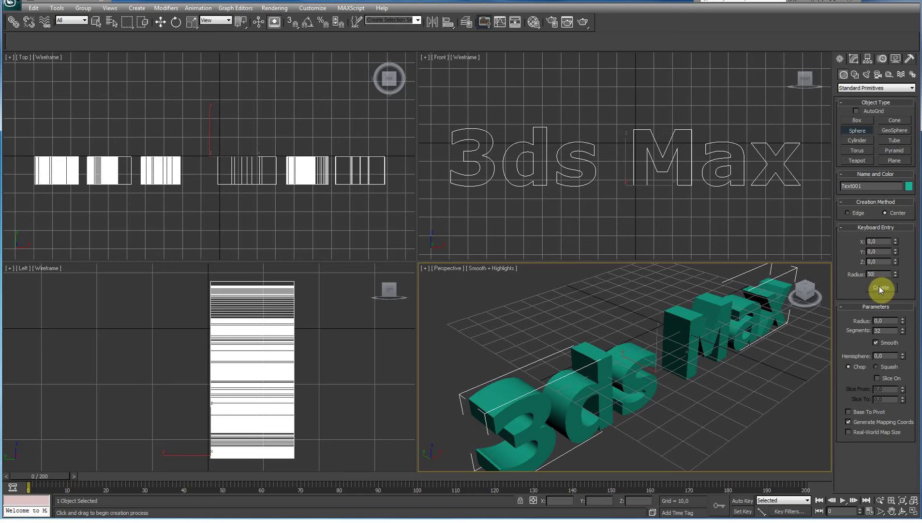
click(879, 287)
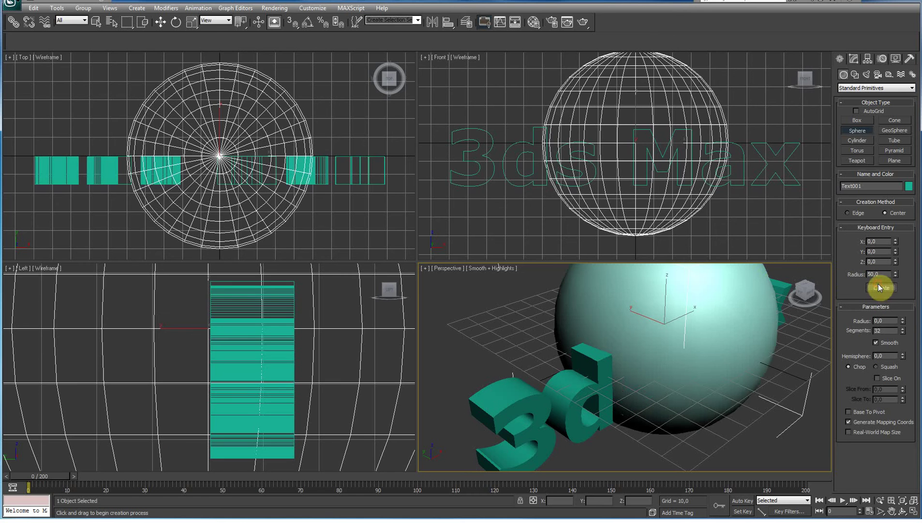
key(w)
click(287, 166)
Move the text forward to about Y -71.579 so it clears the sphere
click(308, 172)
drag(212, 125, 253, 190)
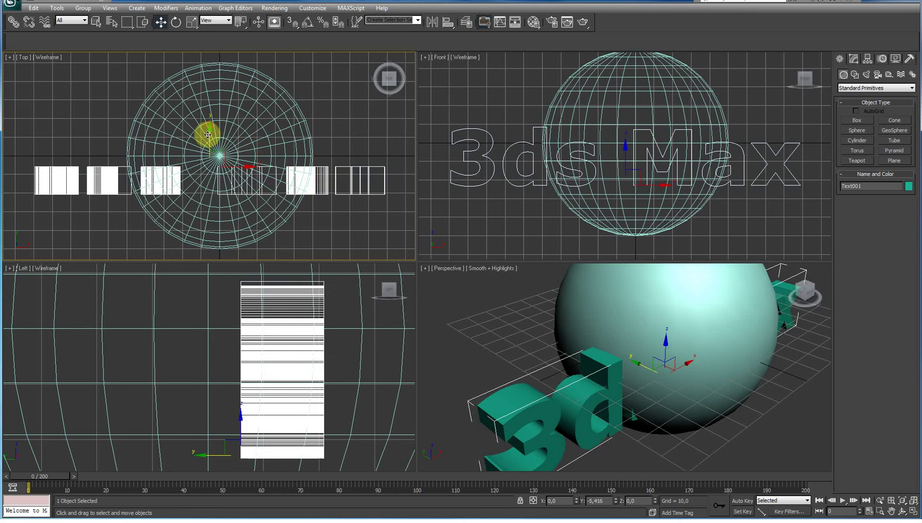
scroll(254, 189, down, 4)
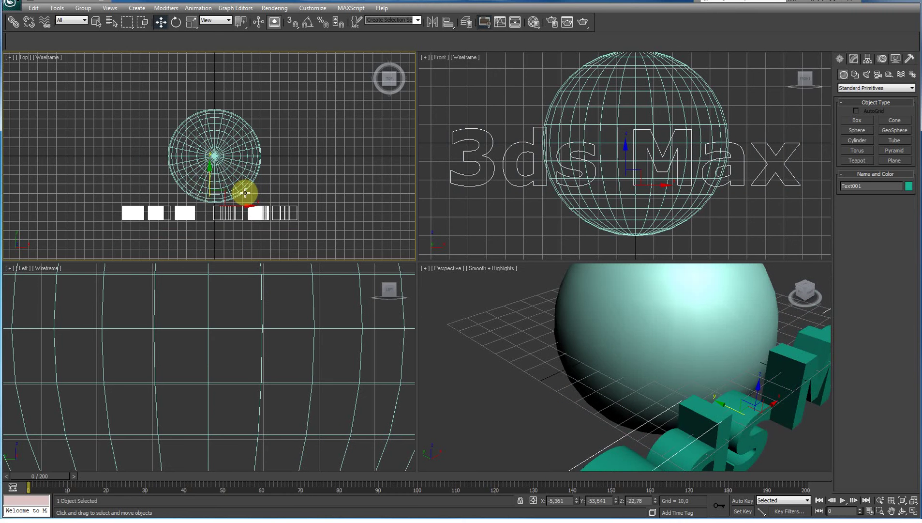
drag(208, 167, 210, 189)
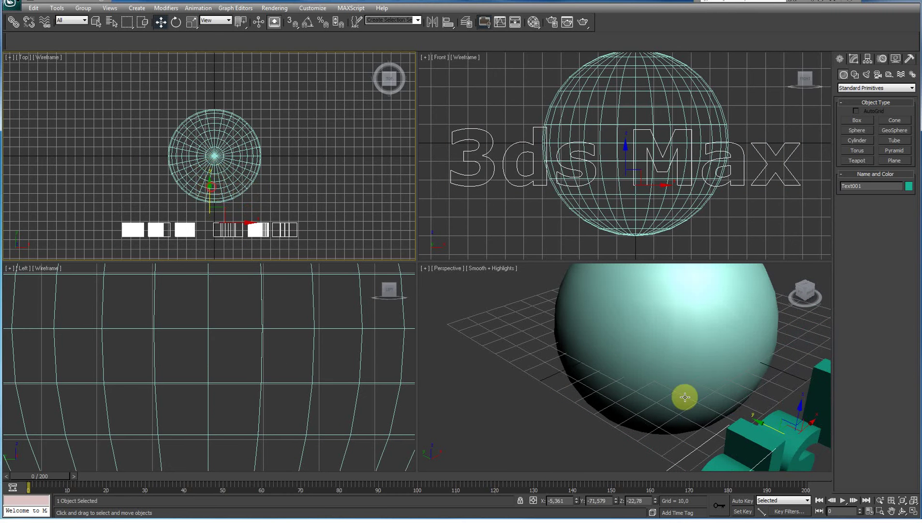
click(913, 501)
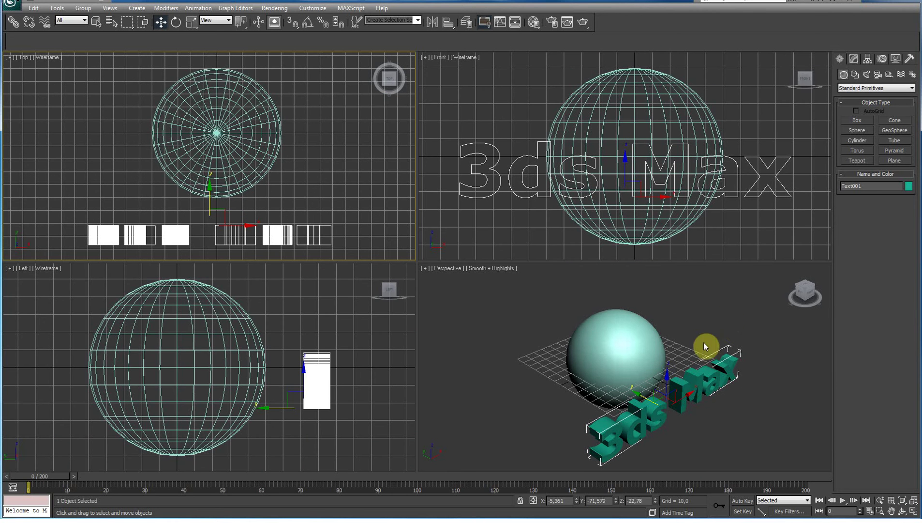
click(699, 377)
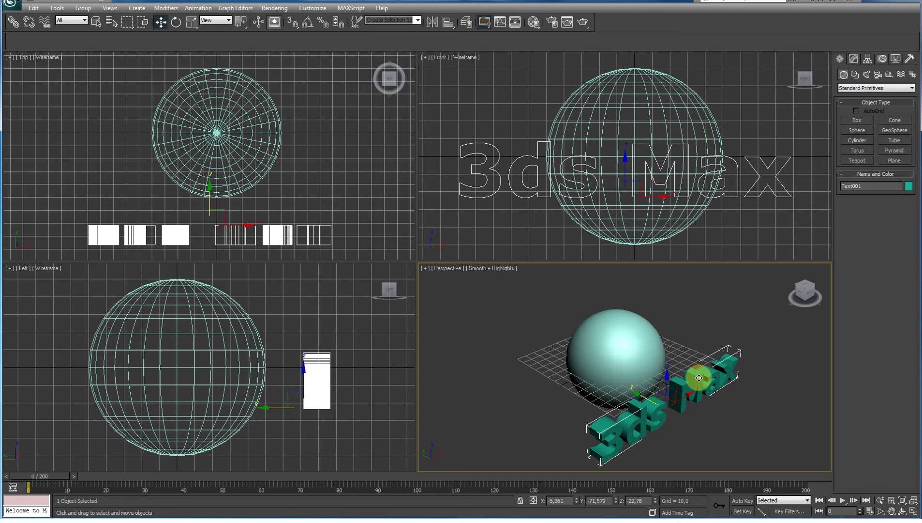
click(165, 9)
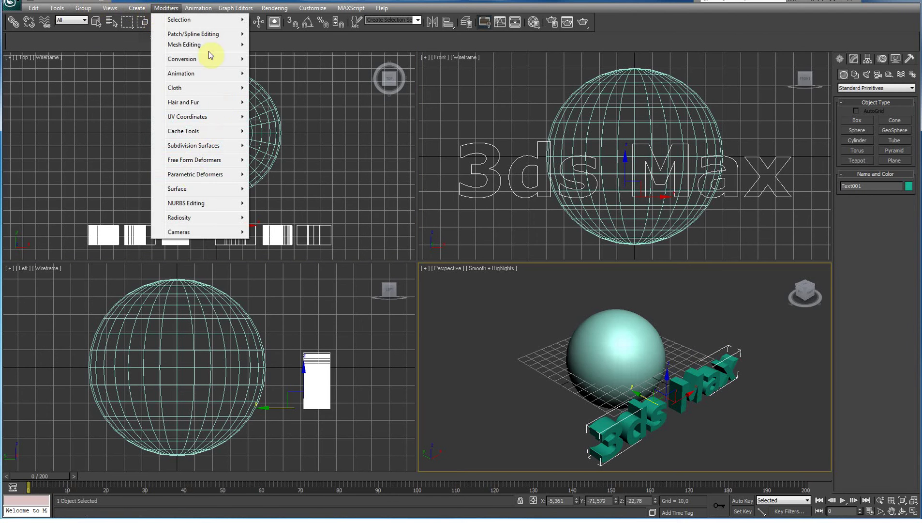
mouse_move(194, 174)
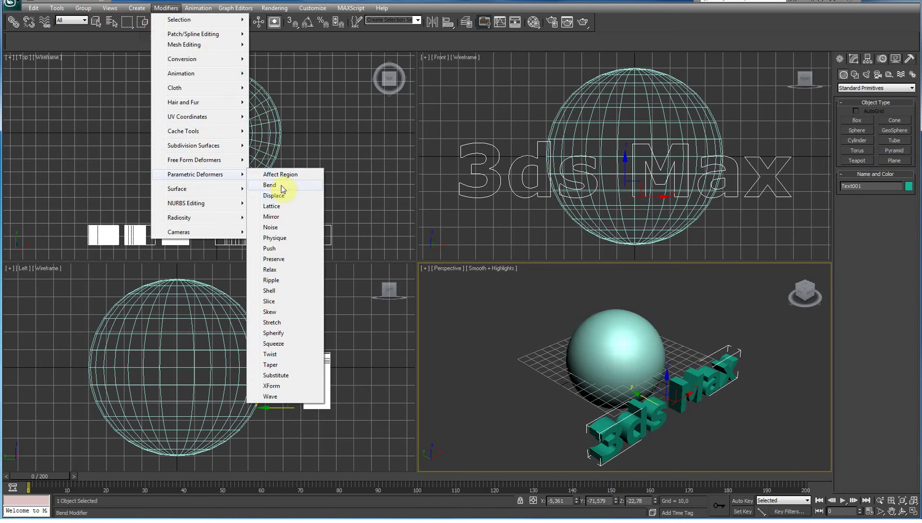
Bend the text about 122° along the X axis around the sphere
click(281, 186)
mouse_move(900, 200)
mouse_down()
mouse_move(899, 169)
mouse_move(889, 211)
mouse_move(899, 187)
mouse_move(892, 75)
mouse_up()
click(853, 237)
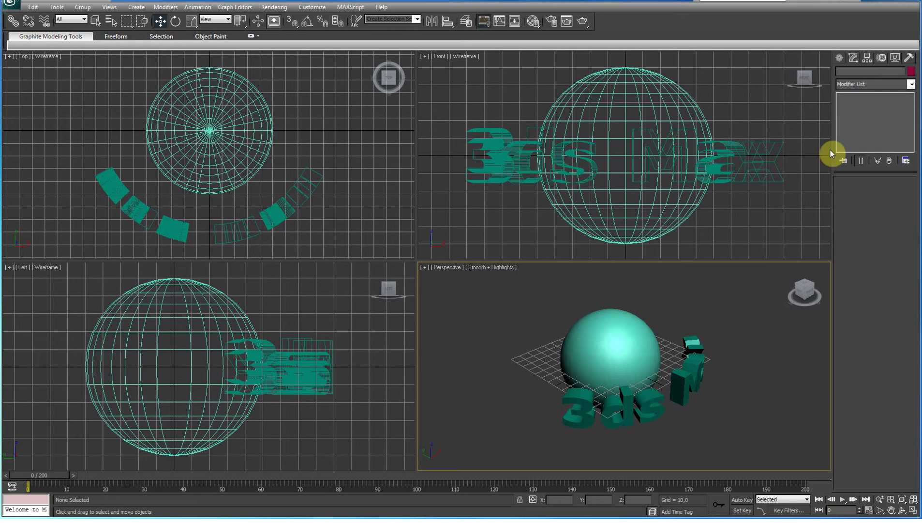
click(853, 57)
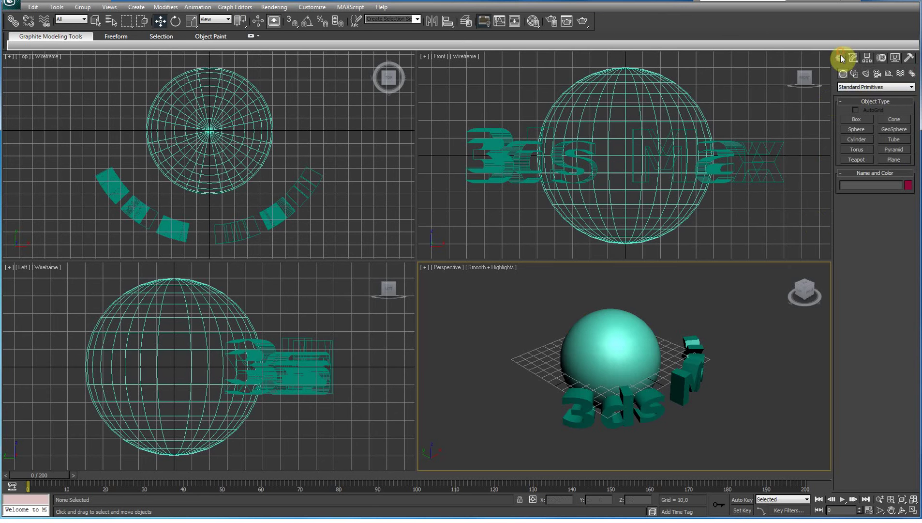
Draw a Dummy helper box at the sphere's centre
click(889, 73)
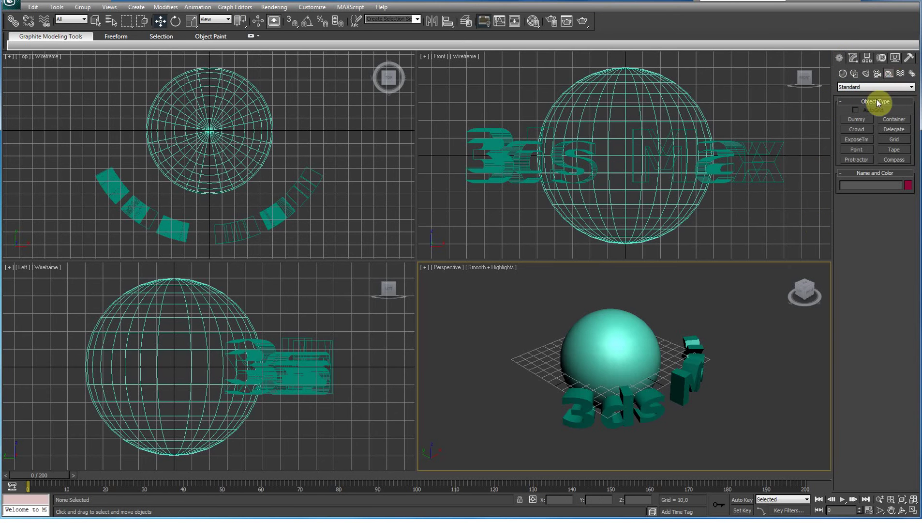
click(855, 119)
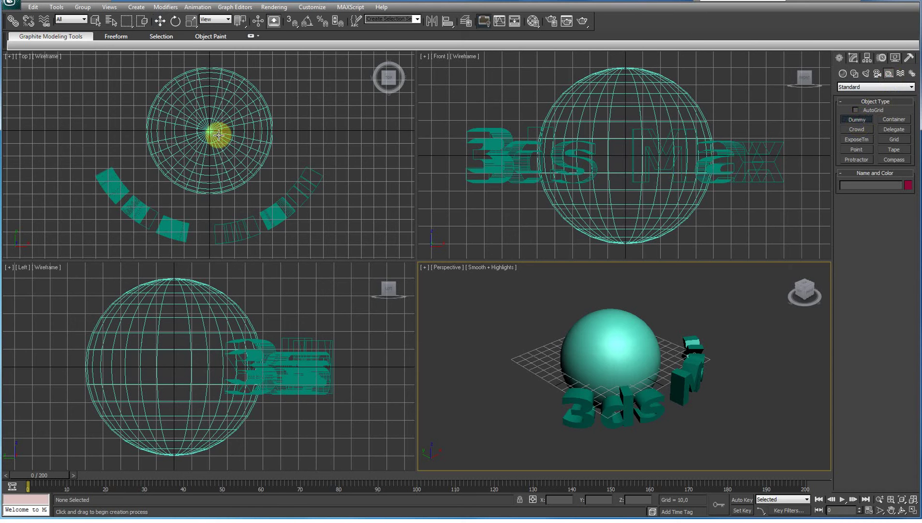
drag(214, 130, 251, 92)
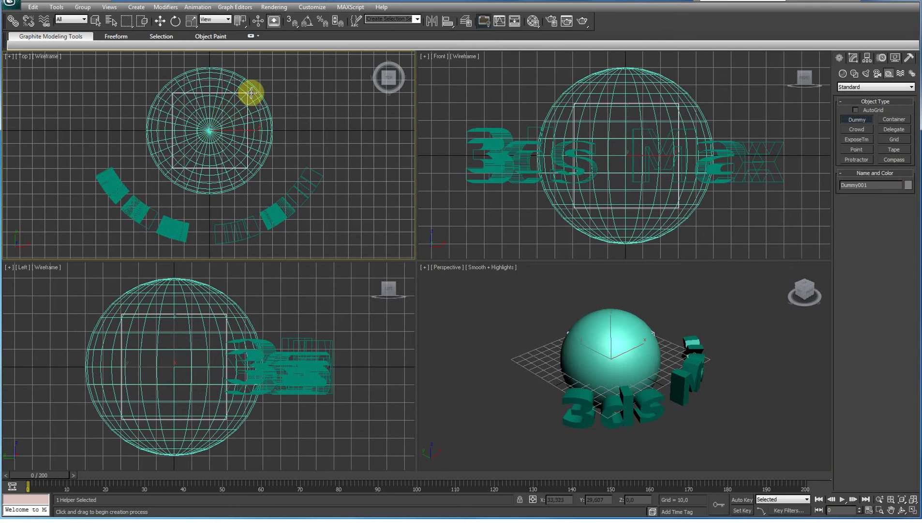
Hide the sphere
key(w)
click(264, 116)
right_click(264, 116)
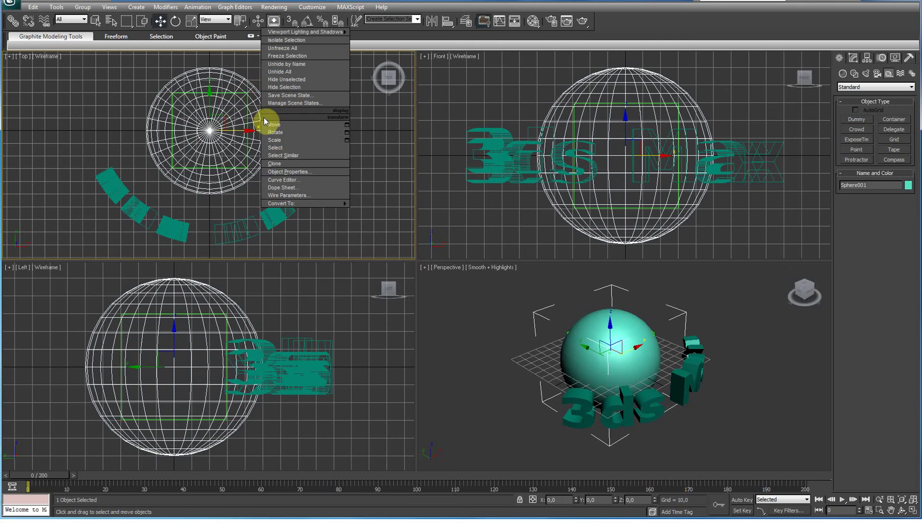
click(296, 89)
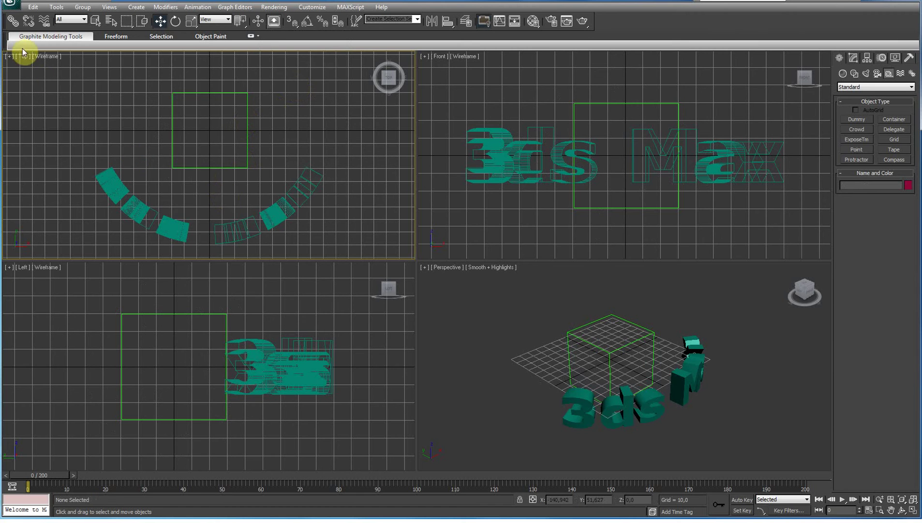
Link the '3ds Max' text to Dummy001 as its parent
click(12, 21)
drag(117, 183, 173, 160)
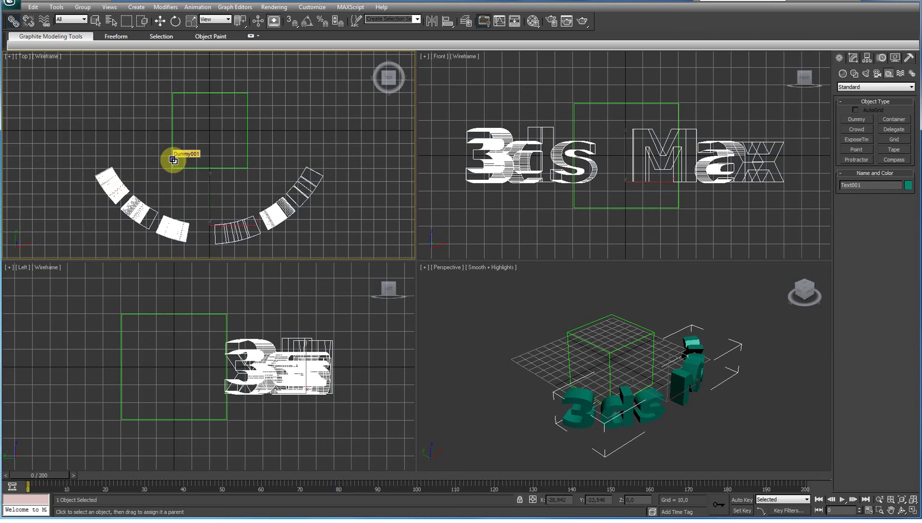
key(w)
click(174, 156)
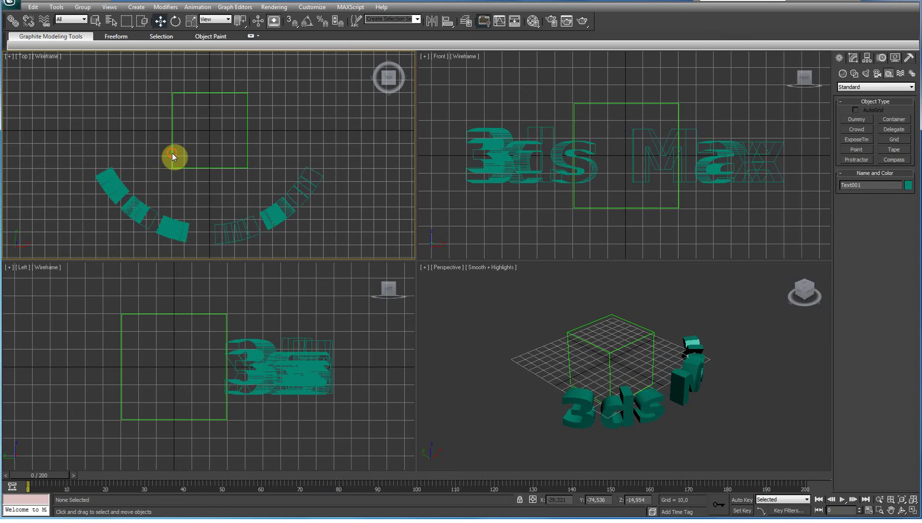
Move and rotate Dummy001 to confirm the text follows it
click(199, 94)
mouse_move(233, 130)
mouse_down()
mouse_move(222, 133)
mouse_move(233, 133)
mouse_move(223, 60)
mouse_up()
key(e)
mouse_move(249, 223)
mouse_down()
mouse_move(263, 134)
mouse_move(267, 128)
mouse_move(257, 201)
mouse_move(292, 121)
mouse_up()
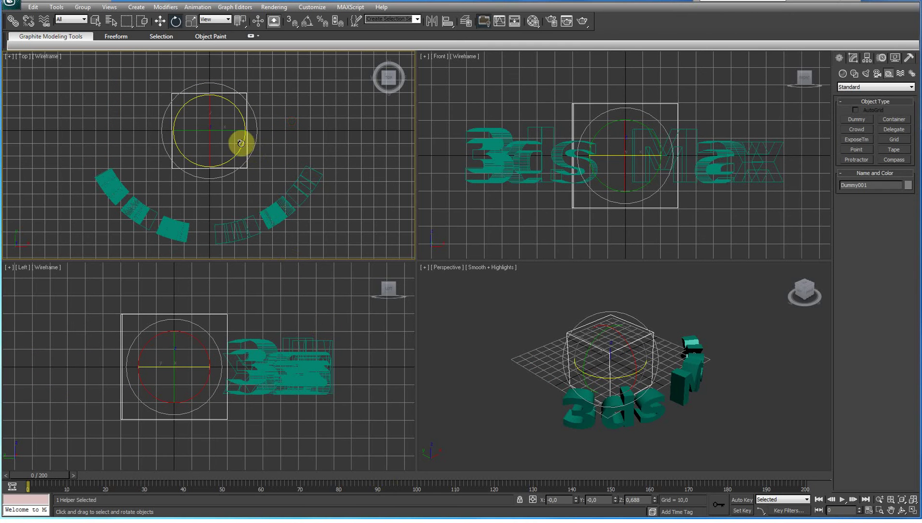
Spin the dummy and its linked text in the Top view, then type in an absolute Z rotation of 0
drag(242, 141, 241, 517)
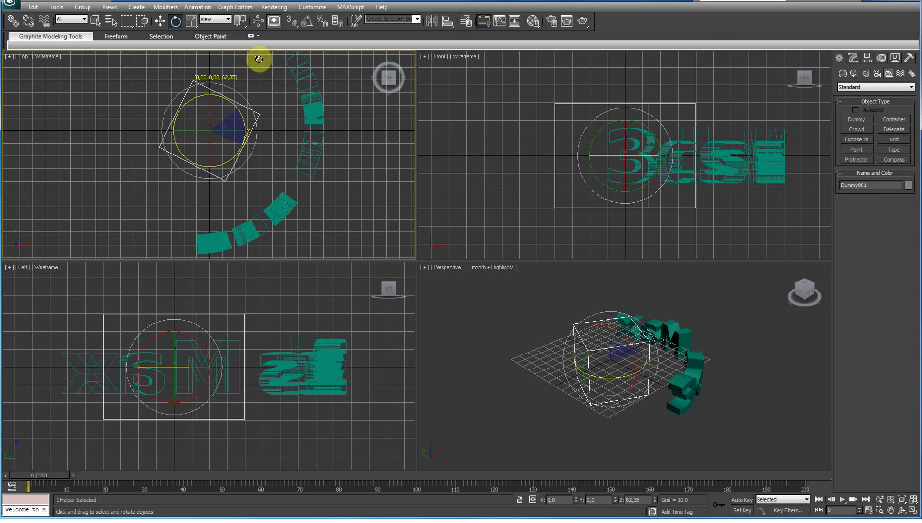
drag(242, 516, 239, 465)
right_click(176, 21)
drag(557, 244, 514, 242)
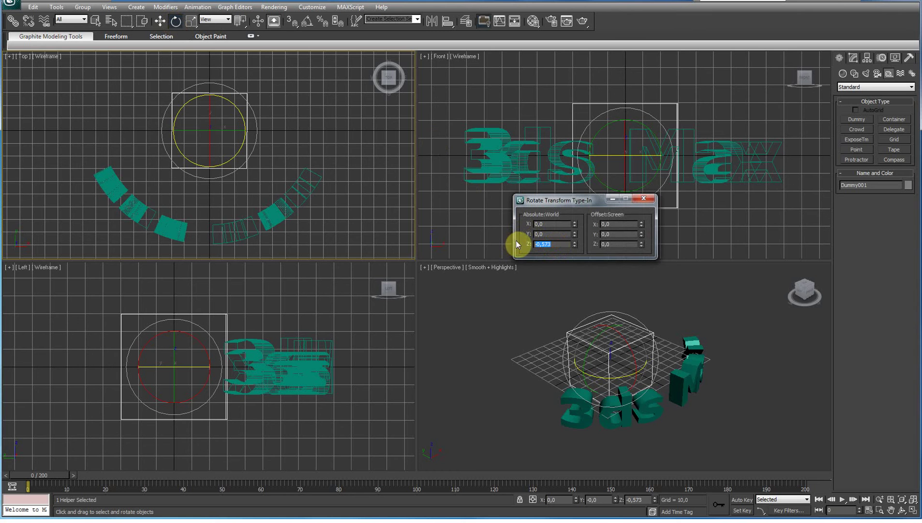
text(0)
key(Return)
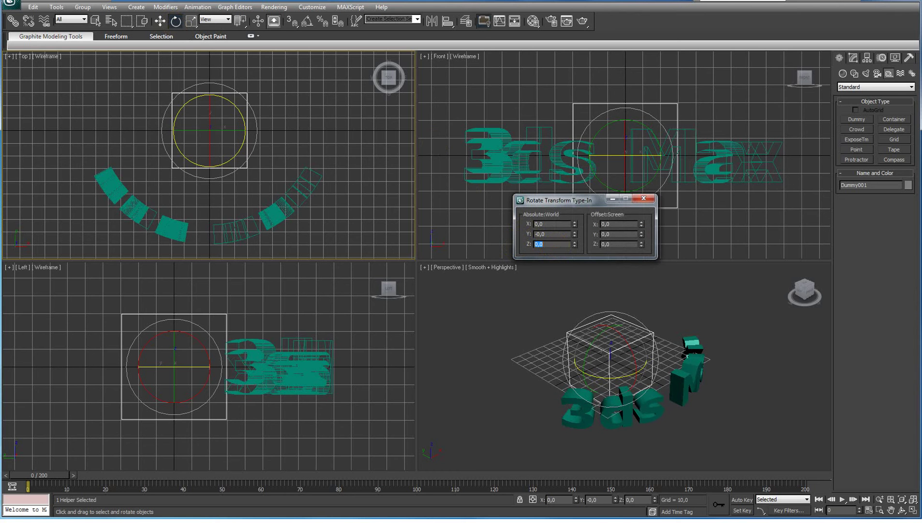
click(644, 198)
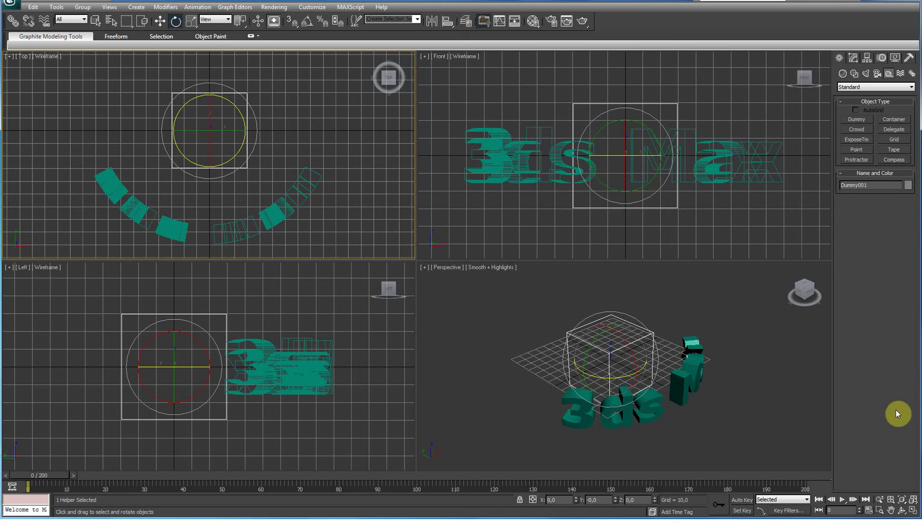
With Auto Key on, key a 360° Z spin of the dummy at frame 100, then rewind
click(740, 505)
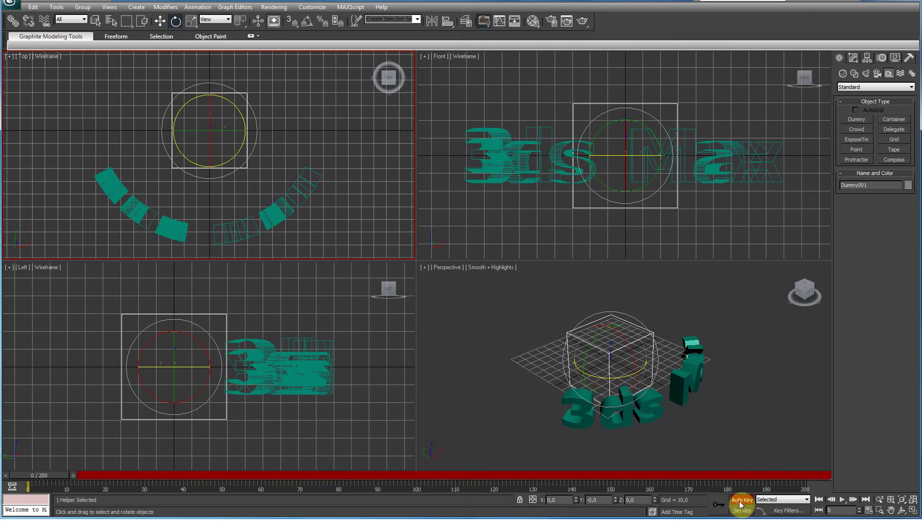
click(762, 512)
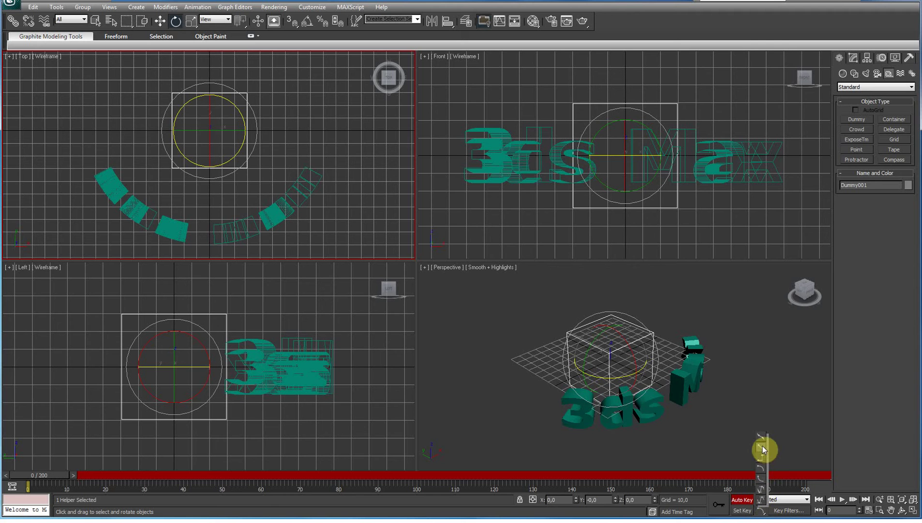
click(763, 448)
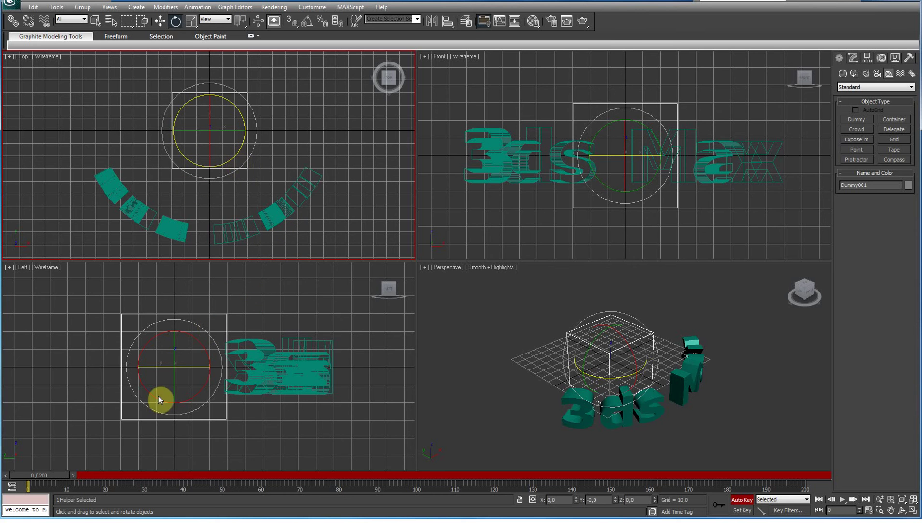
drag(48, 475, 428, 477)
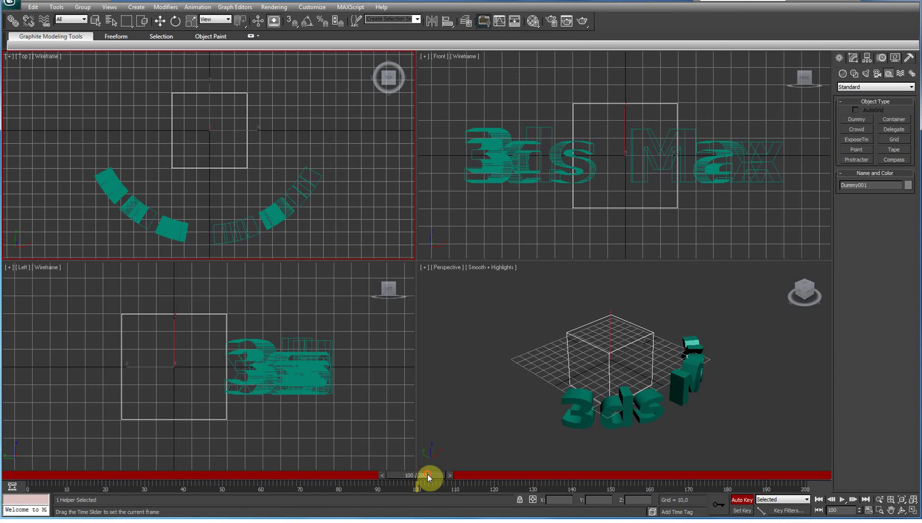
drag(240, 147, 220, 444)
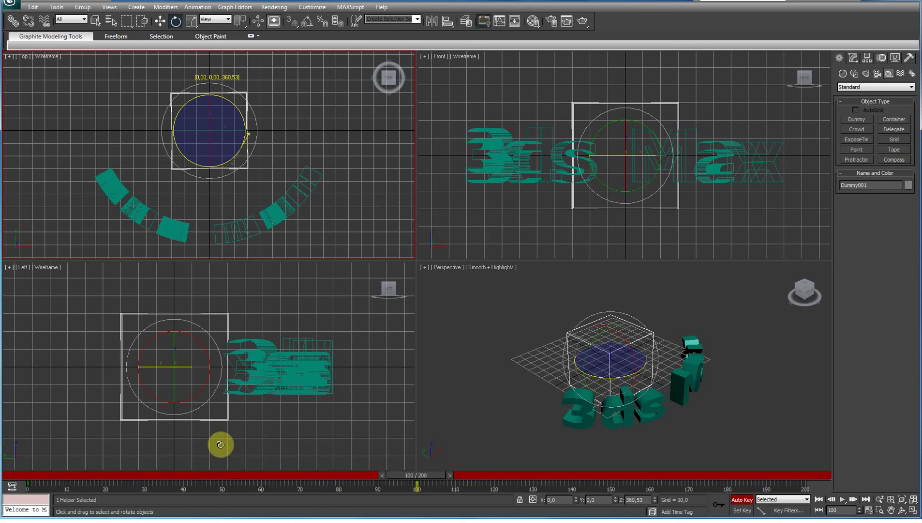
drag(220, 445, 220, 444)
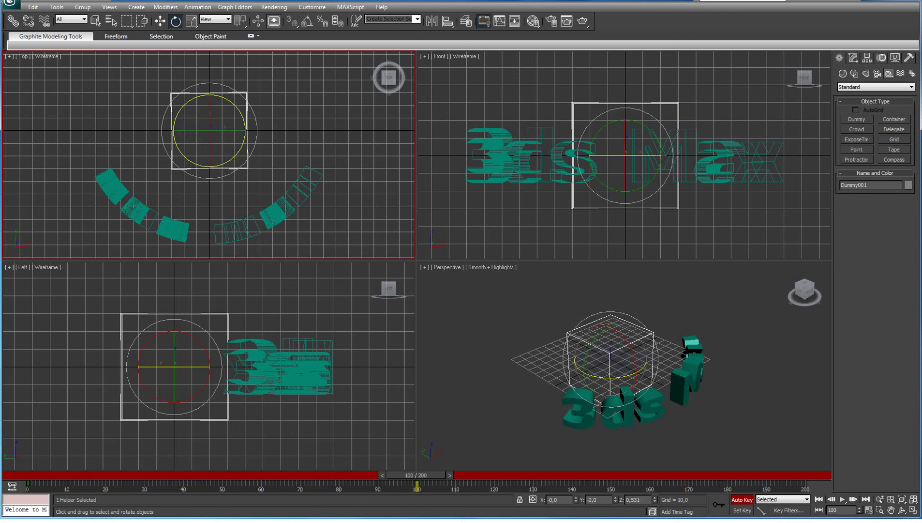
click(739, 500)
drag(421, 475, 29, 477)
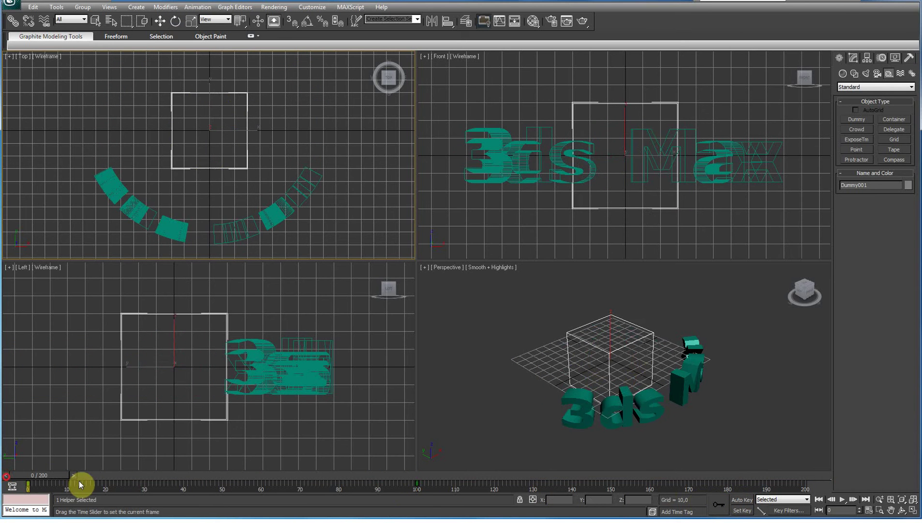
click(841, 500)
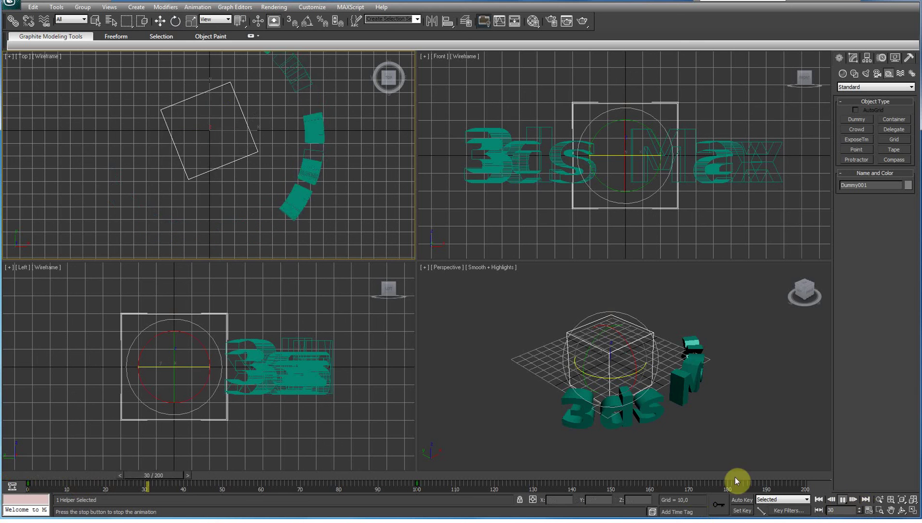
right_click(718, 444)
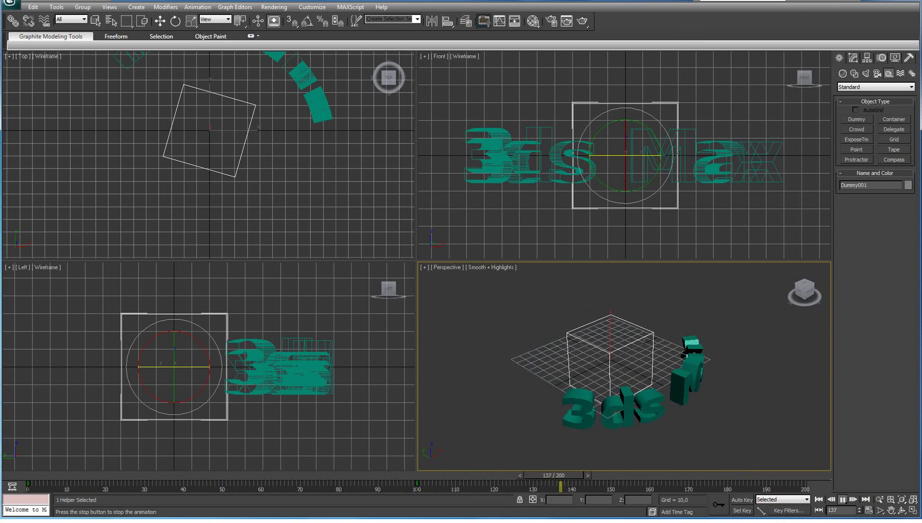
click(842, 499)
key(e)
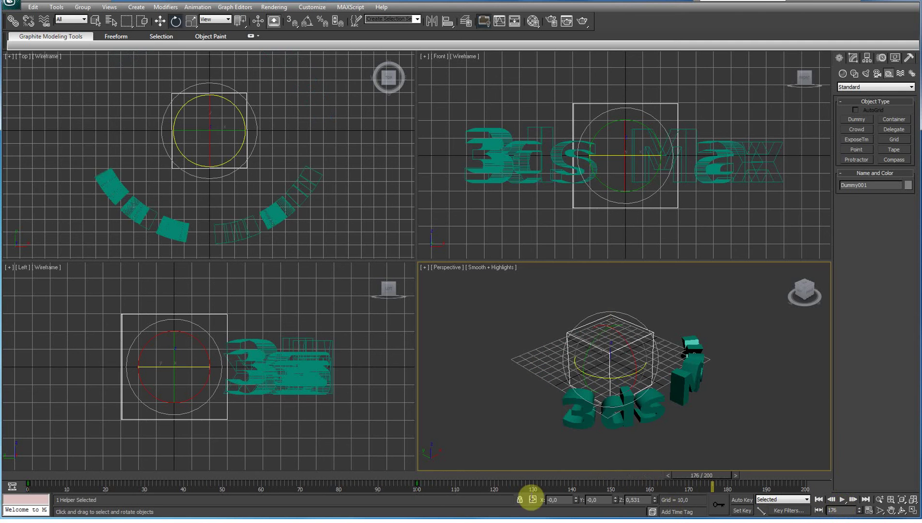
drag(384, 476, 459, 477)
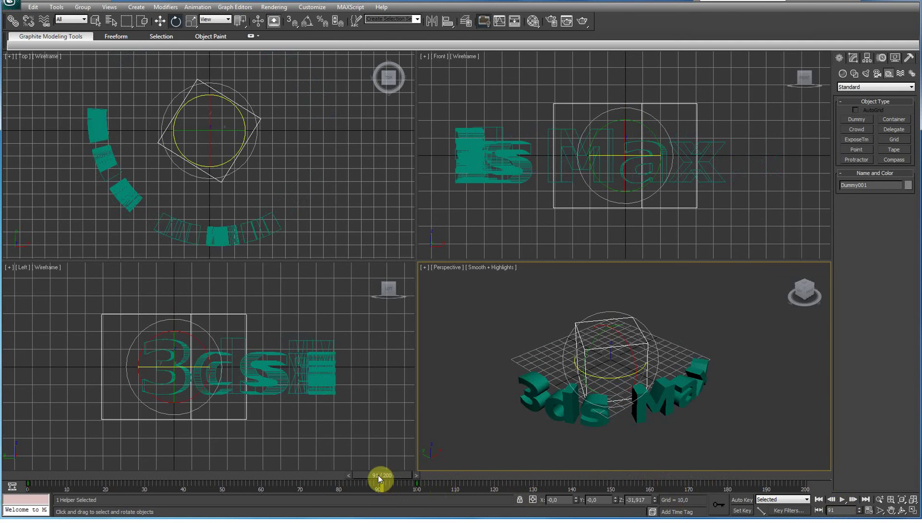
drag(515, 483, 458, 476)
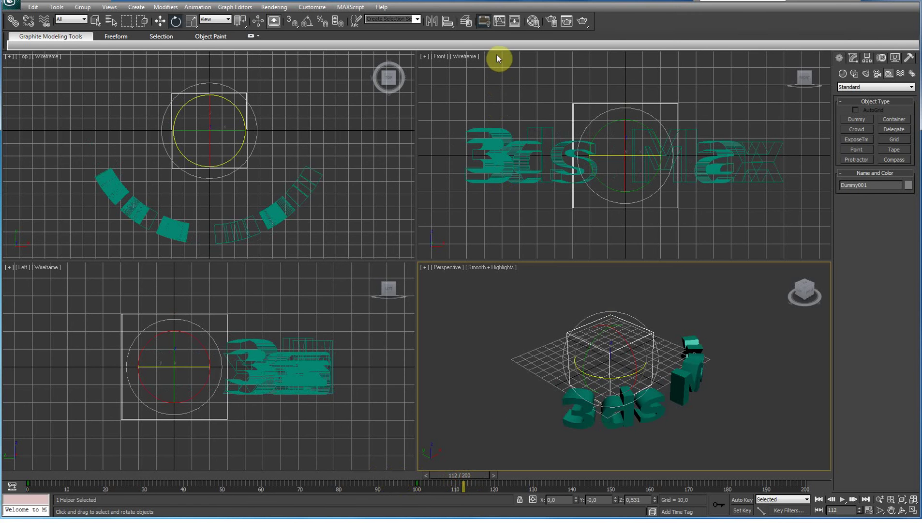
click(500, 22)
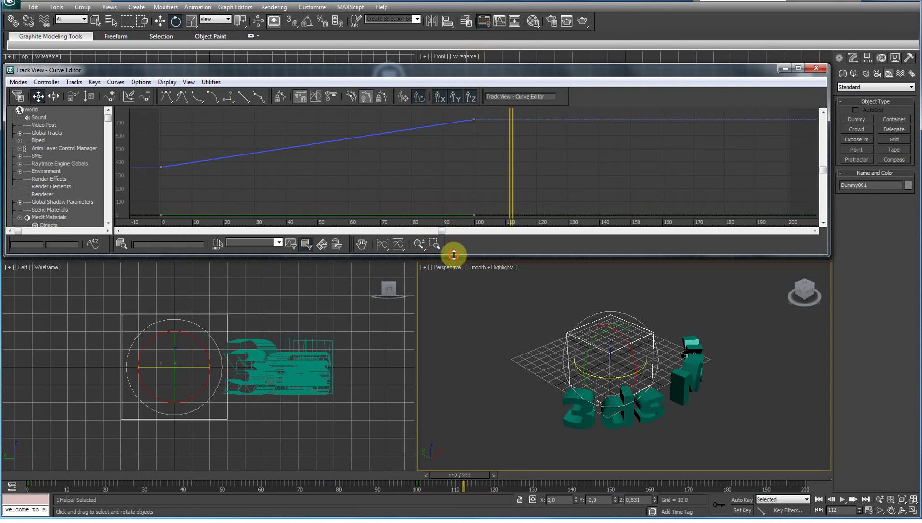
Isolate Dummy001's Z Rotation curve in the Curve Editor and inspect its first and last keys
drag(454, 254, 462, 420)
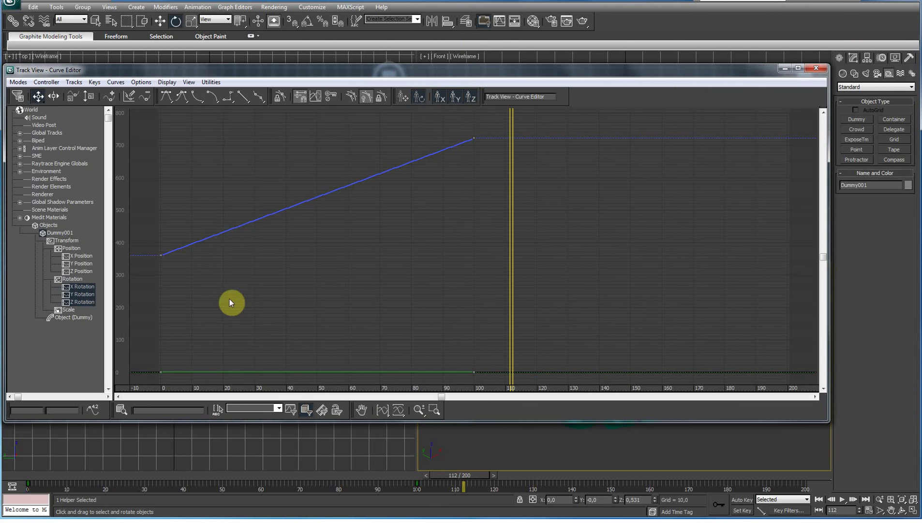
click(79, 302)
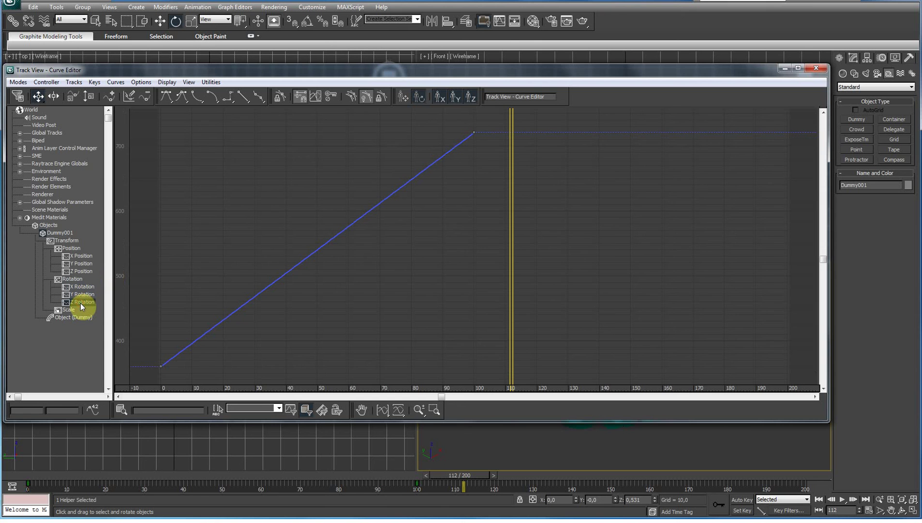
right_click(473, 132)
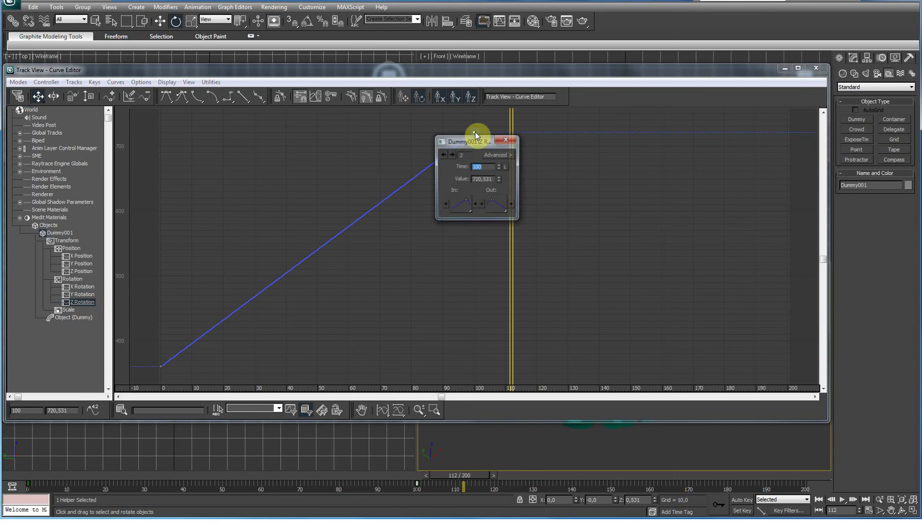
click(338, 294)
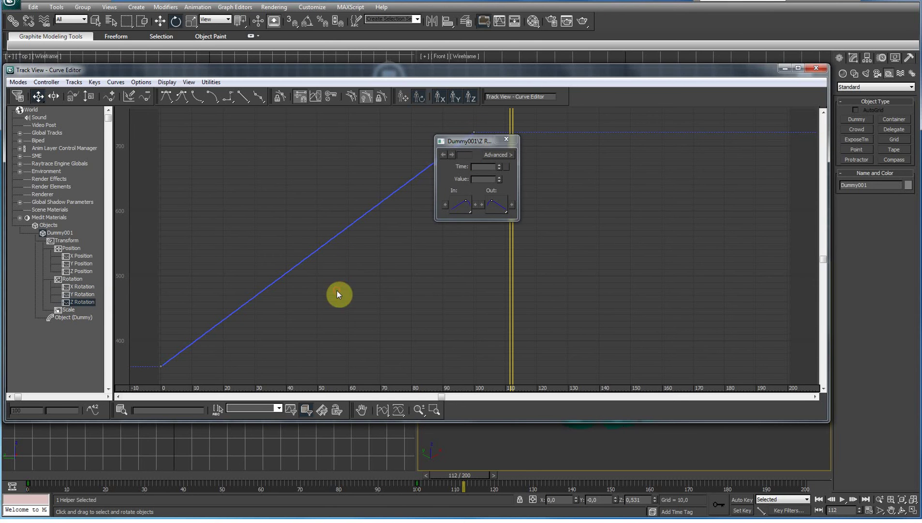
click(159, 366)
click(162, 369)
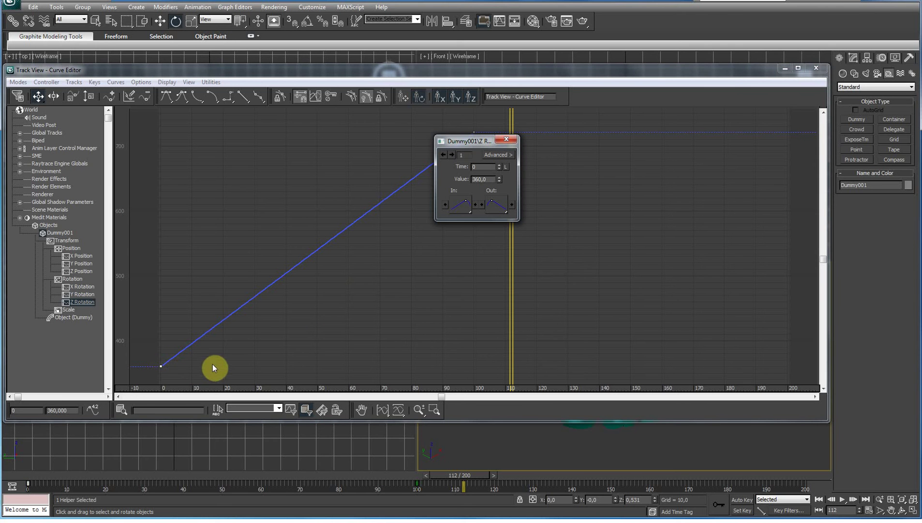
click(509, 139)
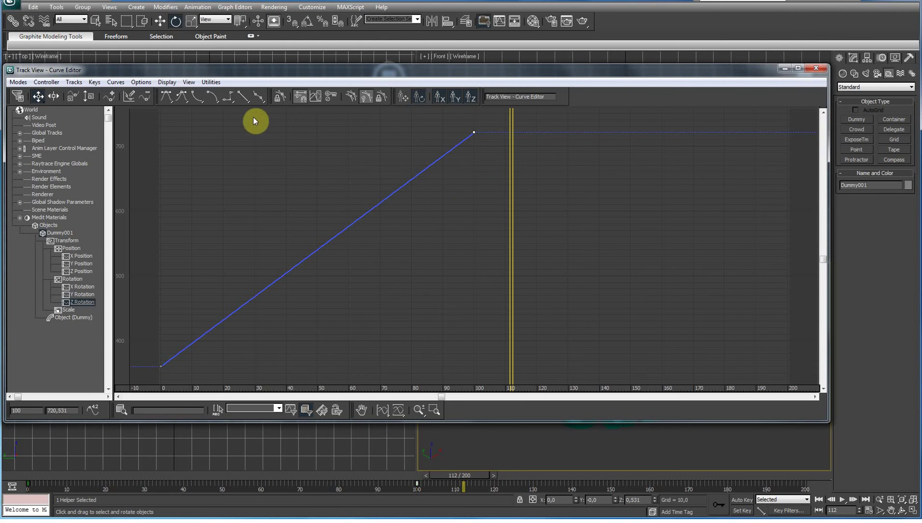
Set the Z Rotation curve's out-of-range type to Loop and close the Curve Editor
click(314, 98)
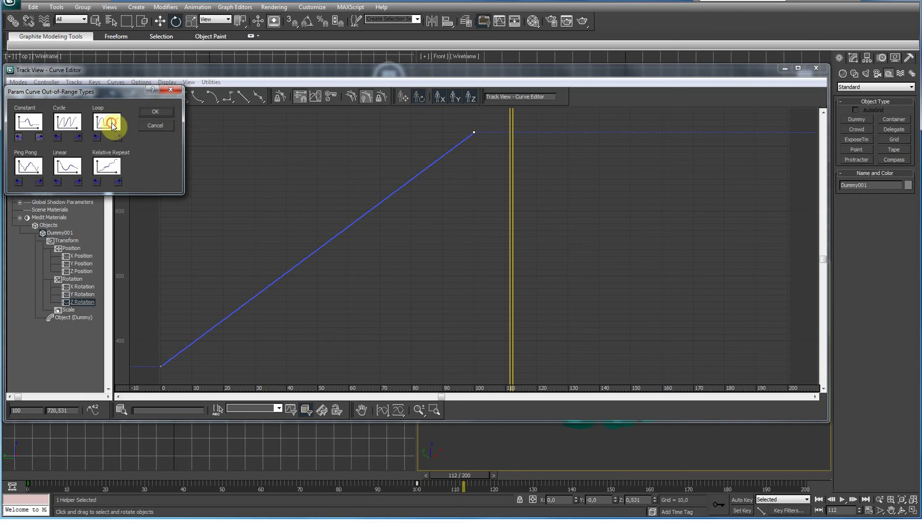
click(151, 112)
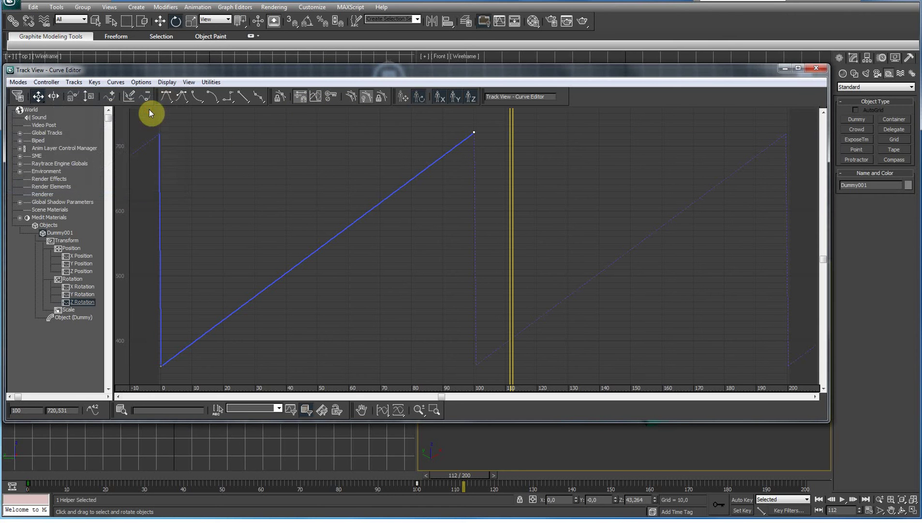
click(814, 70)
drag(466, 474, 307, 479)
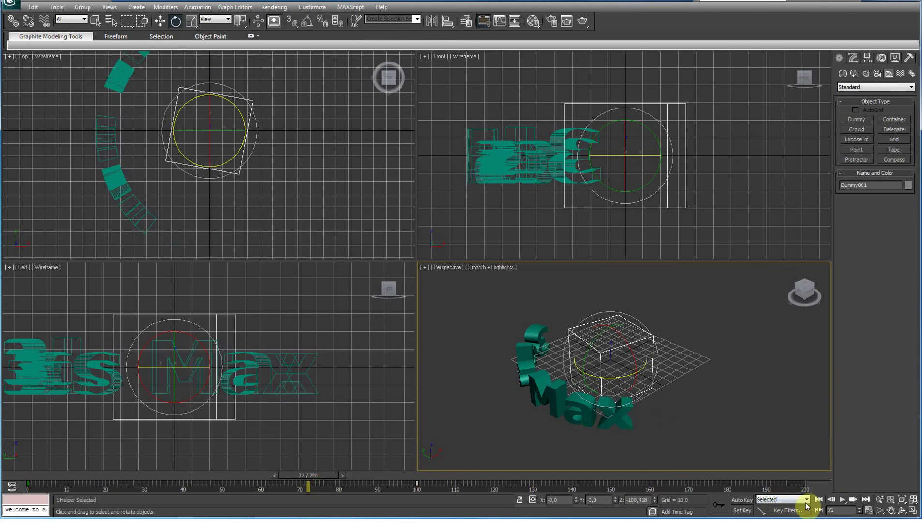
click(841, 499)
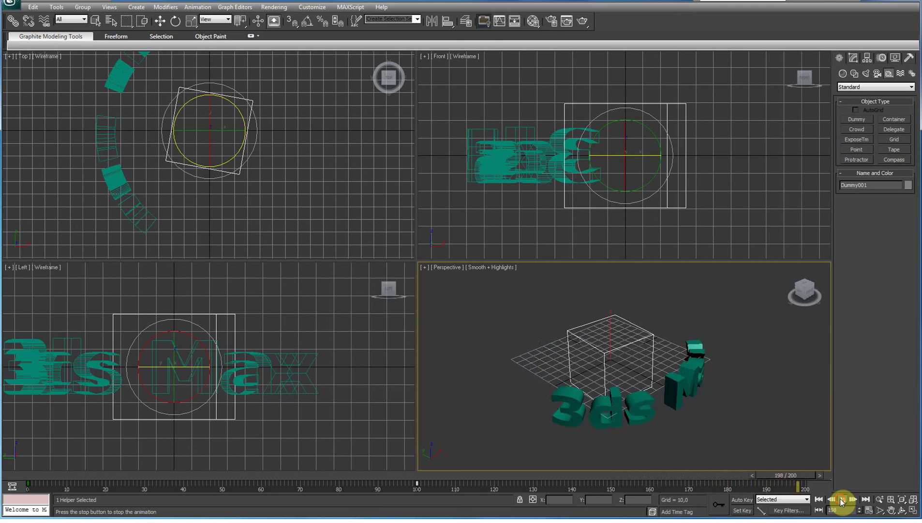
click(842, 499)
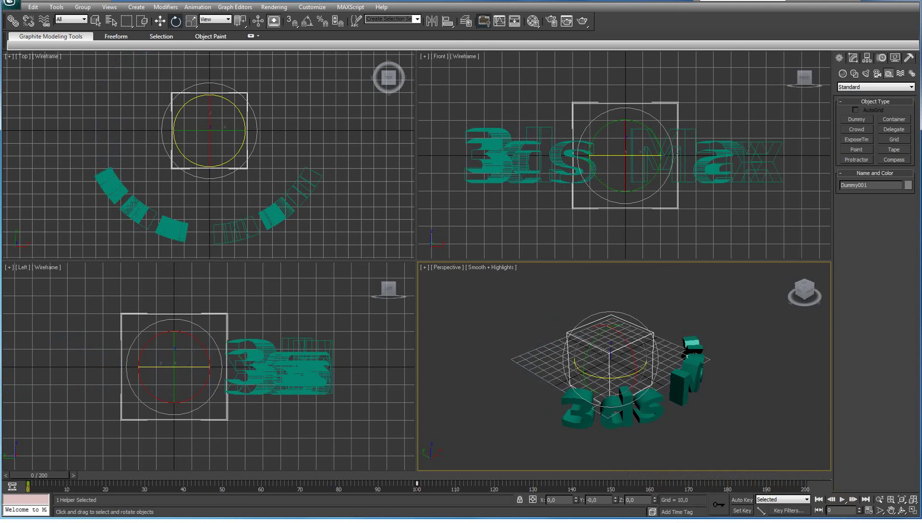
Unhide all objects to reveal the sphere
click(260, 141)
right_click(261, 137)
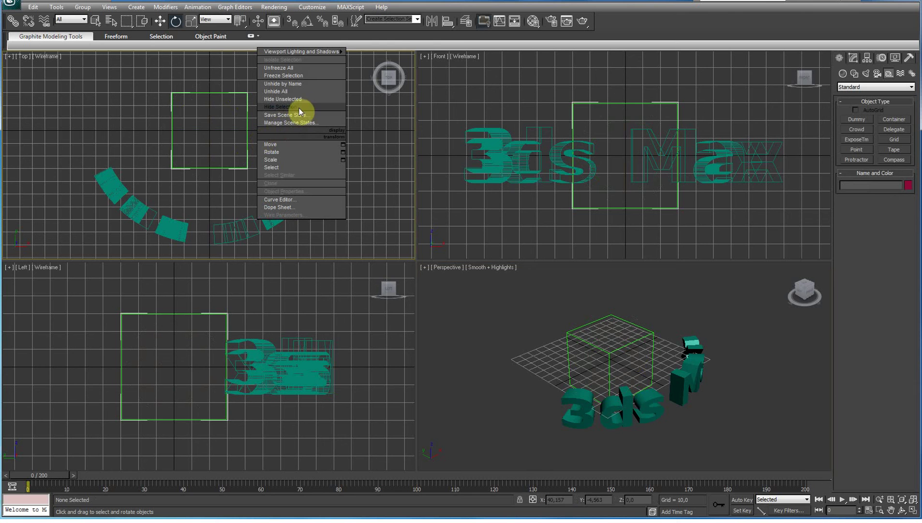
click(284, 92)
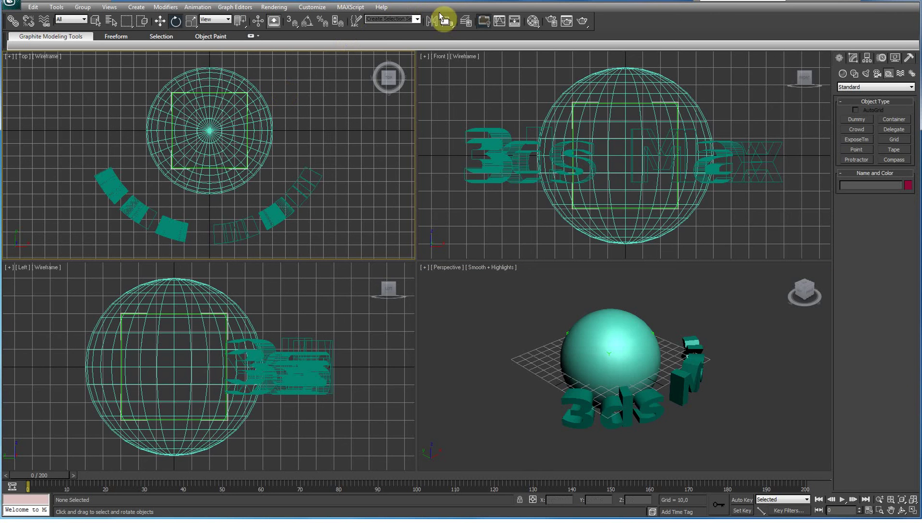
In the Compact Material Editor, set material 01 to Specular Level 28 and apply it to the sphere
click(277, 8)
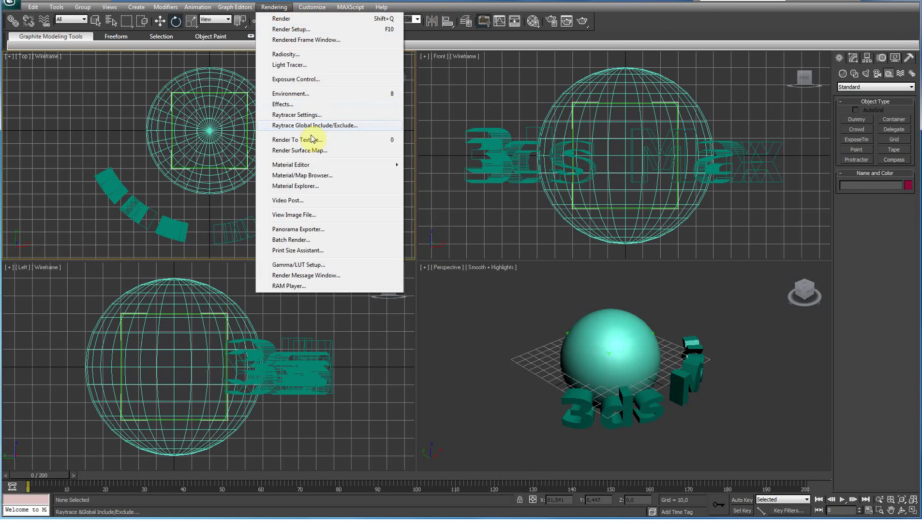
mouse_move(291, 164)
click(434, 165)
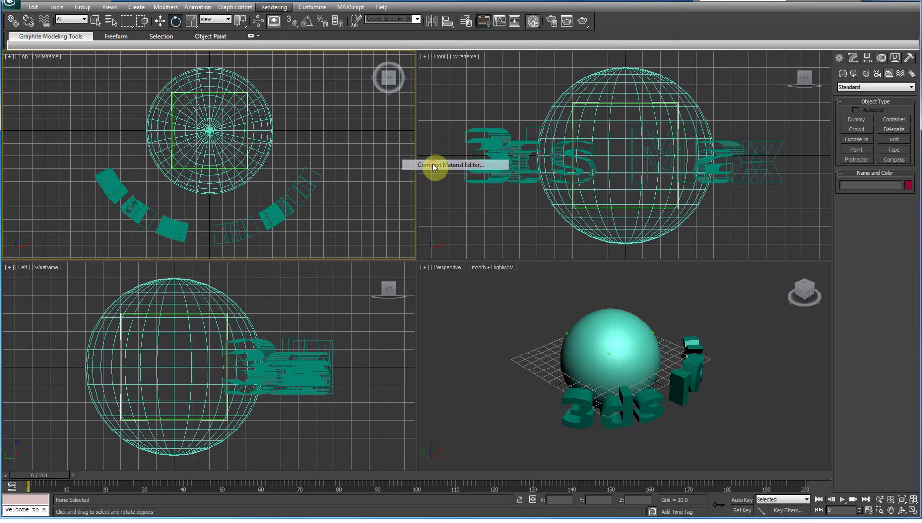
drag(162, 35, 217, 75)
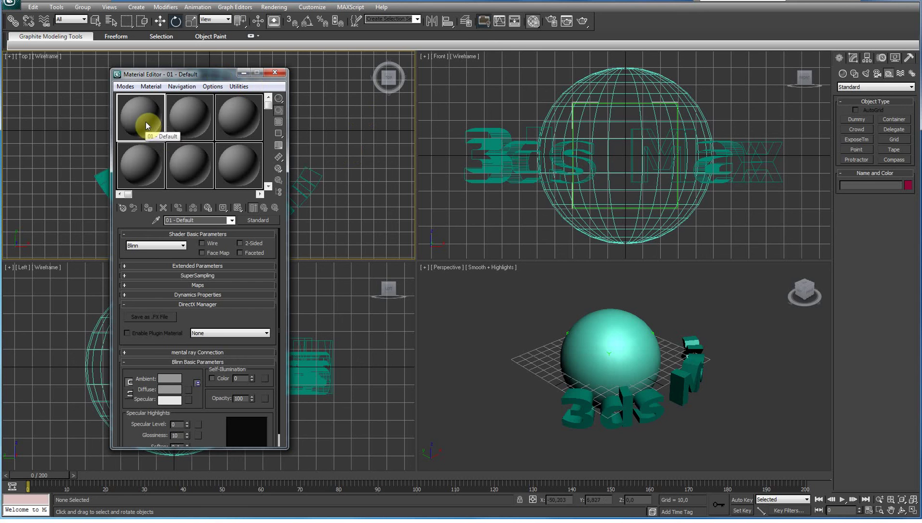
scroll(243, 295, down, 1)
drag(187, 409, 185, 395)
drag(135, 119, 604, 346)
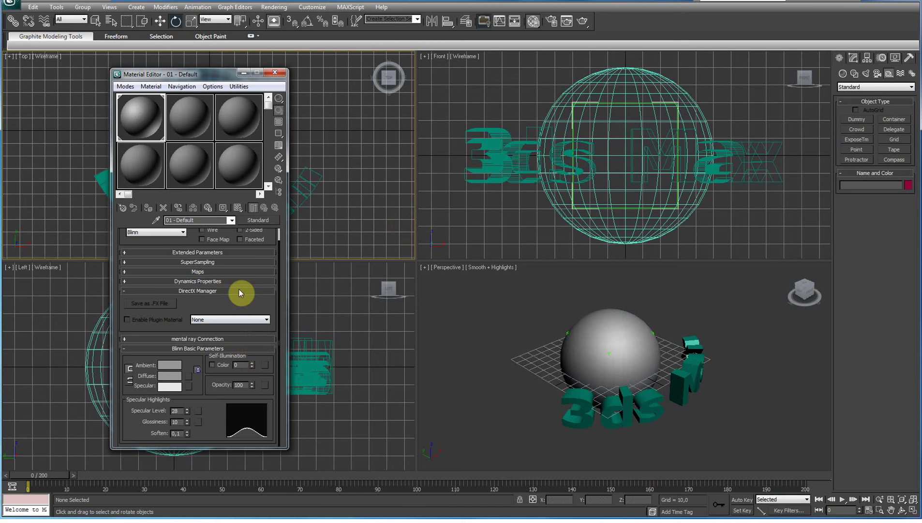
Assign a Raytrace map to the 01 - Default material's Reflection channel, then select sample slot 07
click(198, 272)
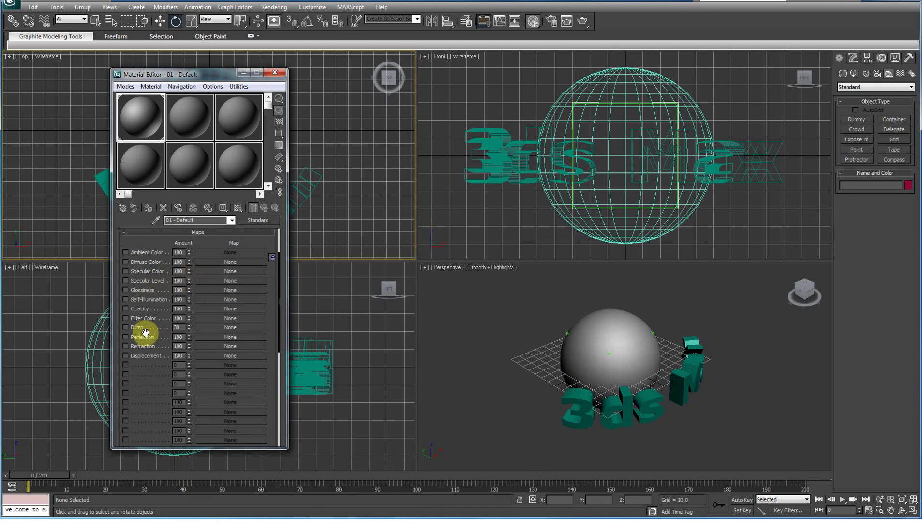
click(224, 337)
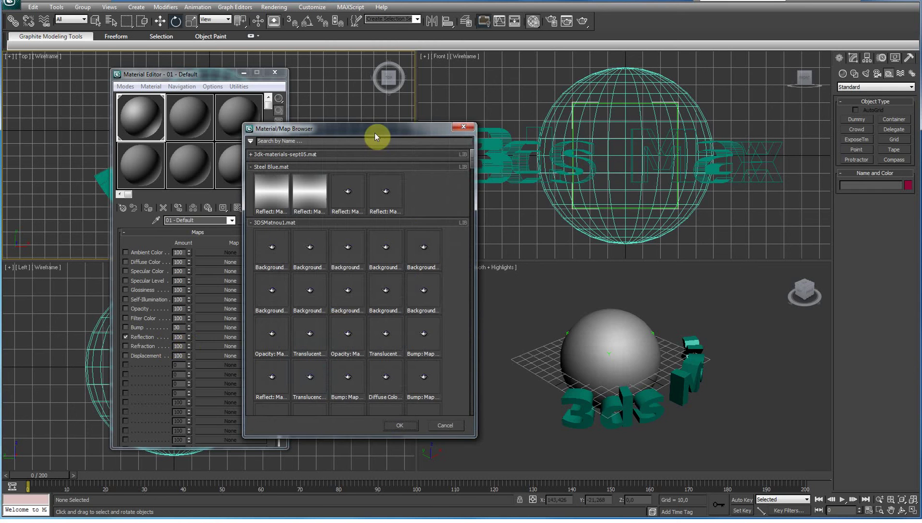
drag(375, 132, 466, 96)
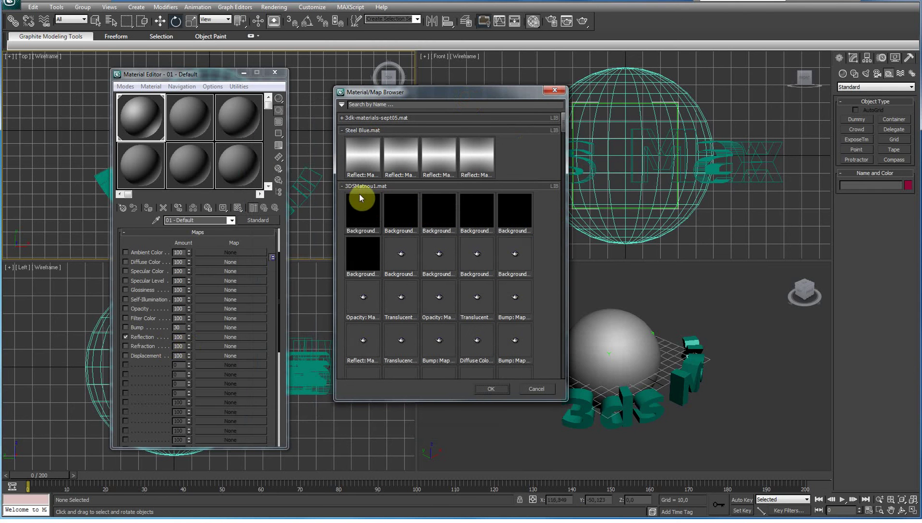
click(342, 186)
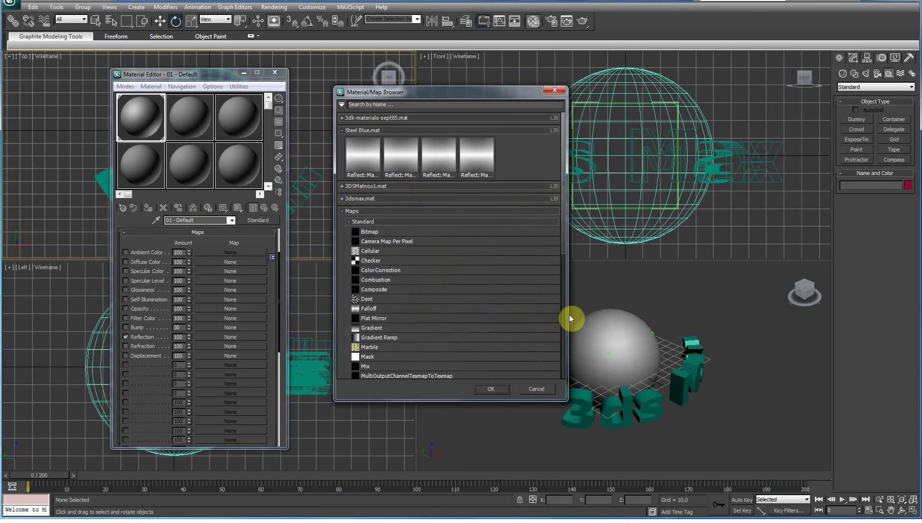
drag(564, 248, 563, 321)
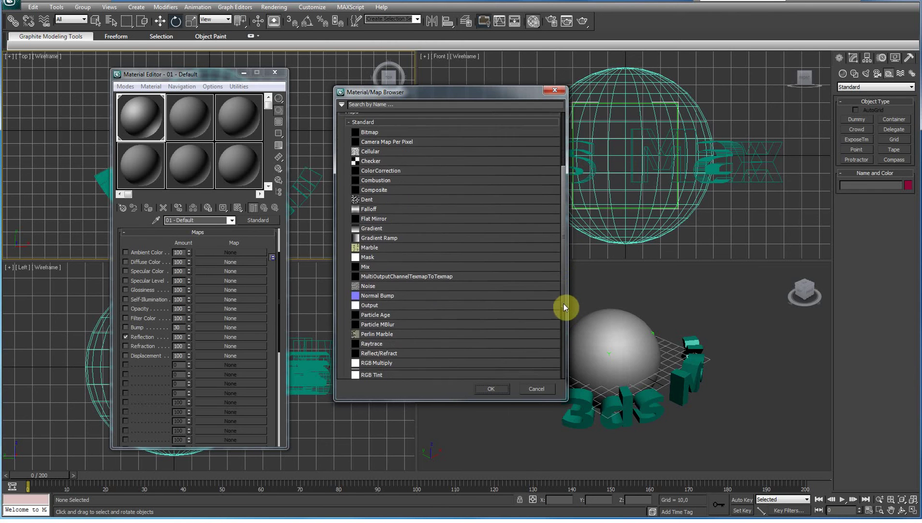
scroll(564, 346, down, 3)
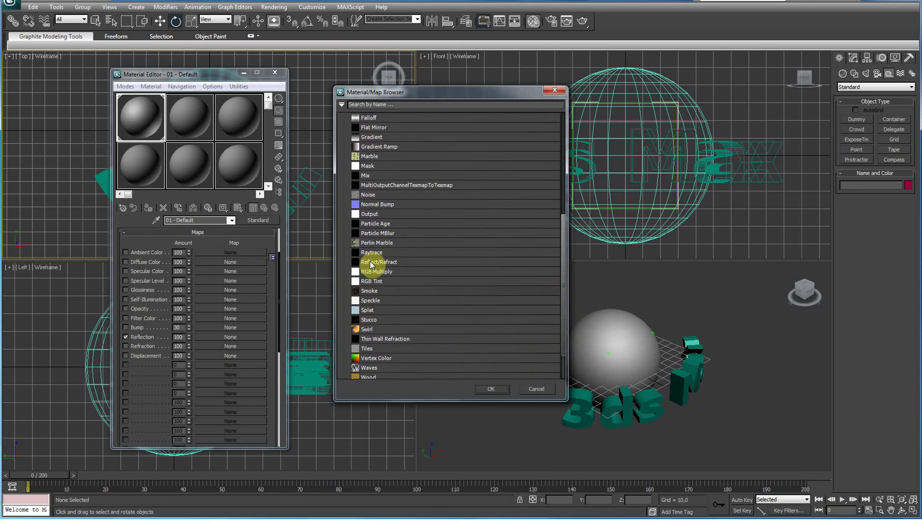
click(489, 388)
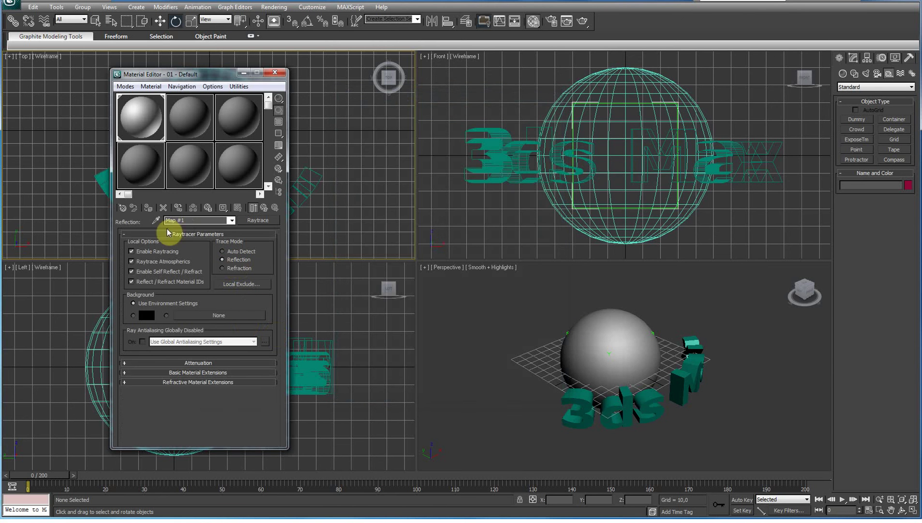
click(139, 166)
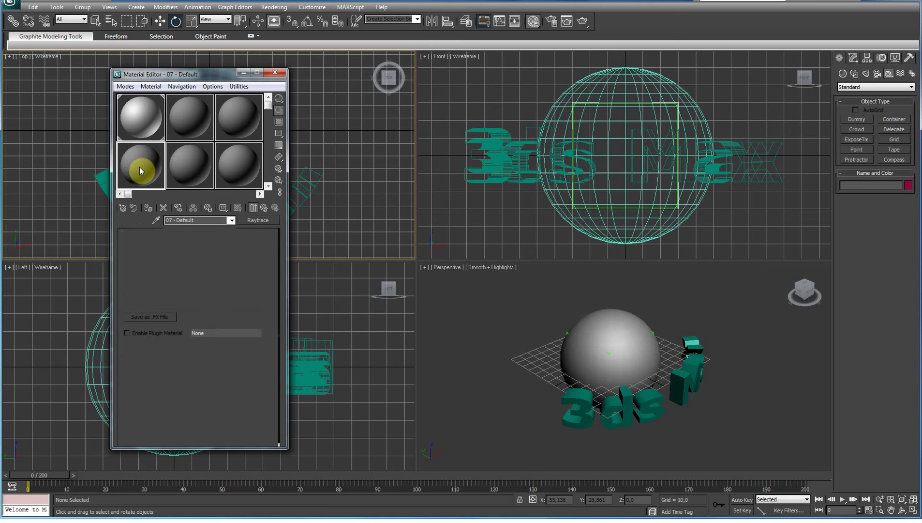
Set material 07's diffuse colour to a saturated blue (R60 G68 B223)
click(169, 389)
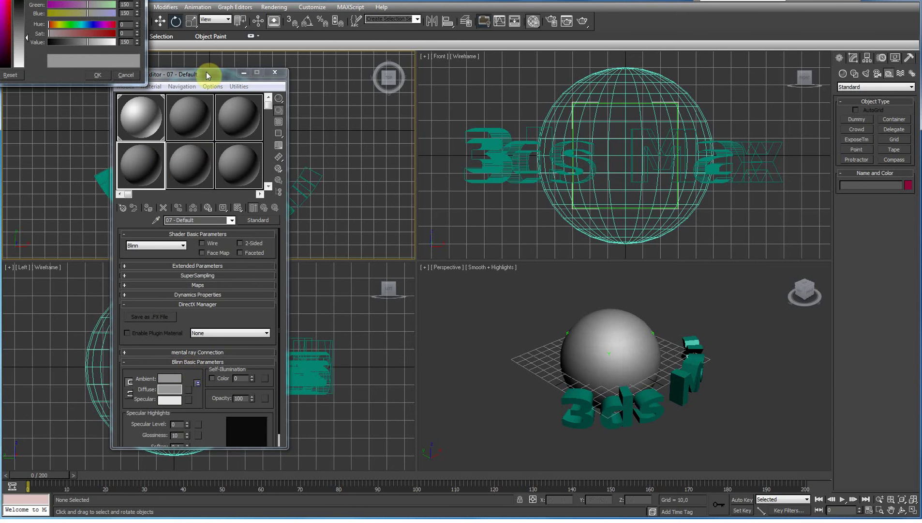
click(389, 166)
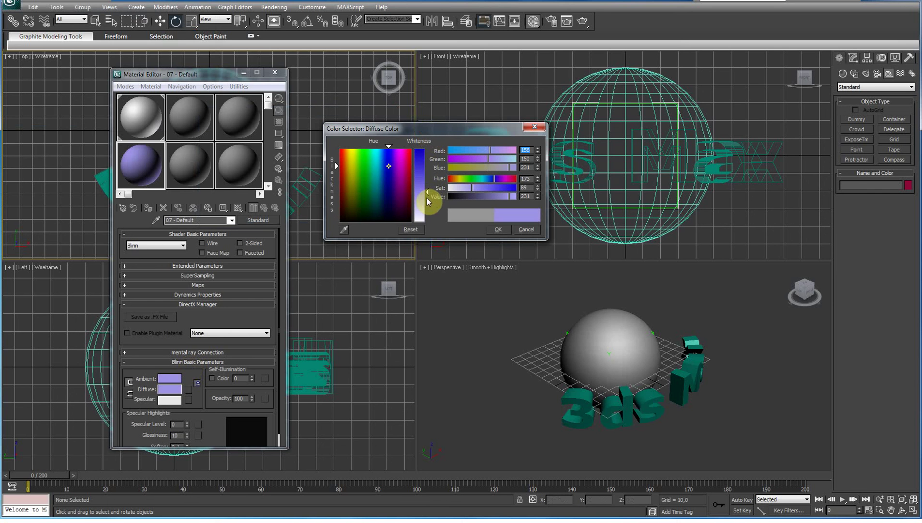
drag(428, 194, 428, 170)
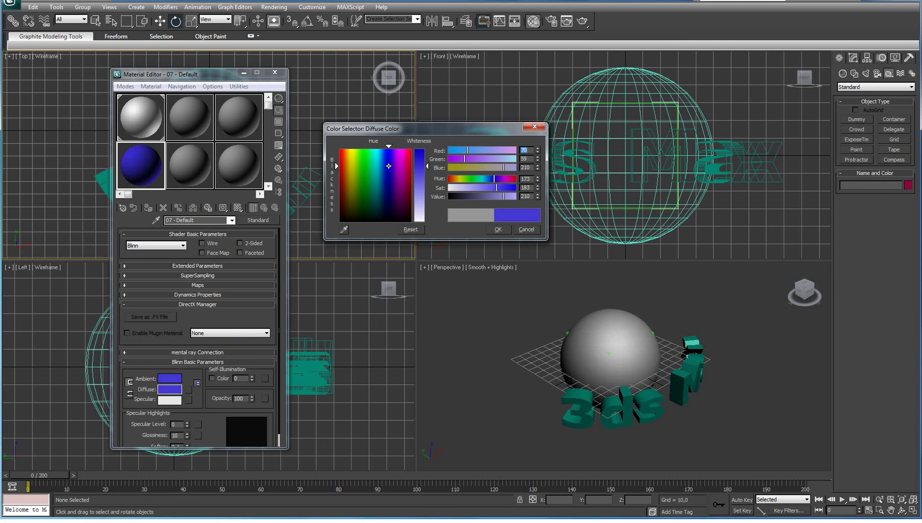
drag(389, 145, 387, 146)
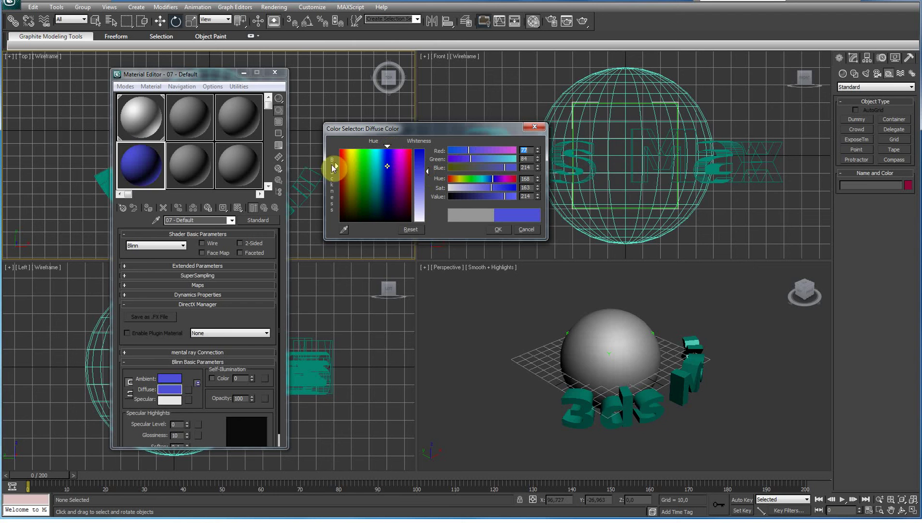
drag(425, 189, 428, 167)
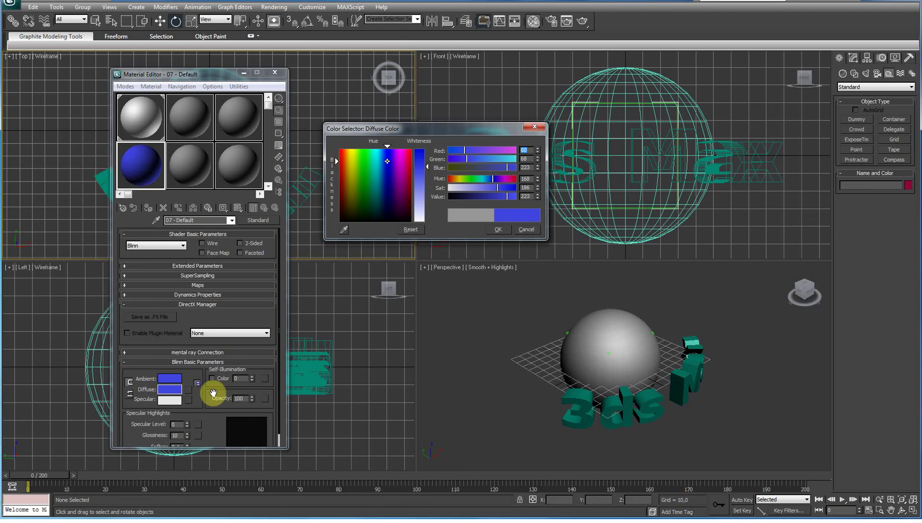
Give it Specular Level 34 and Glossiness 24, then apply it to the 3ds Max text
drag(210, 411, 224, 334)
drag(186, 410, 188, 387)
drag(186, 422, 187, 416)
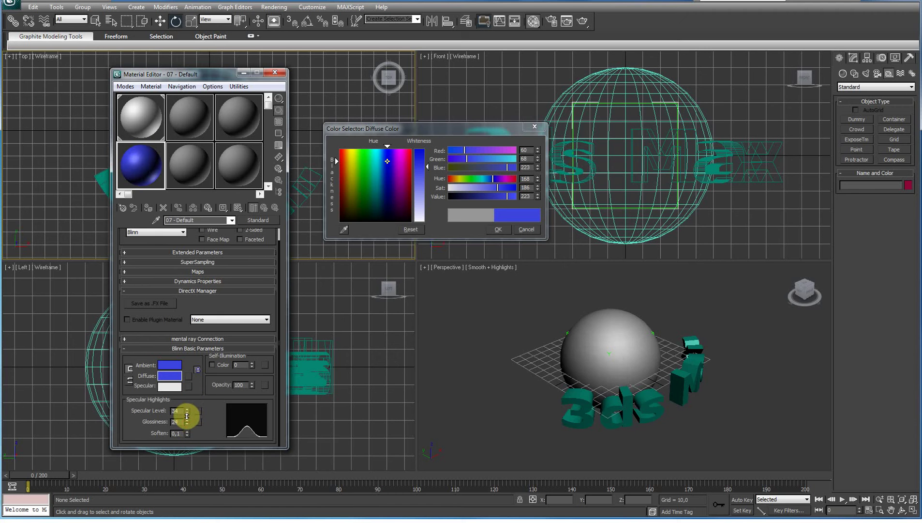
click(498, 229)
drag(135, 165, 588, 397)
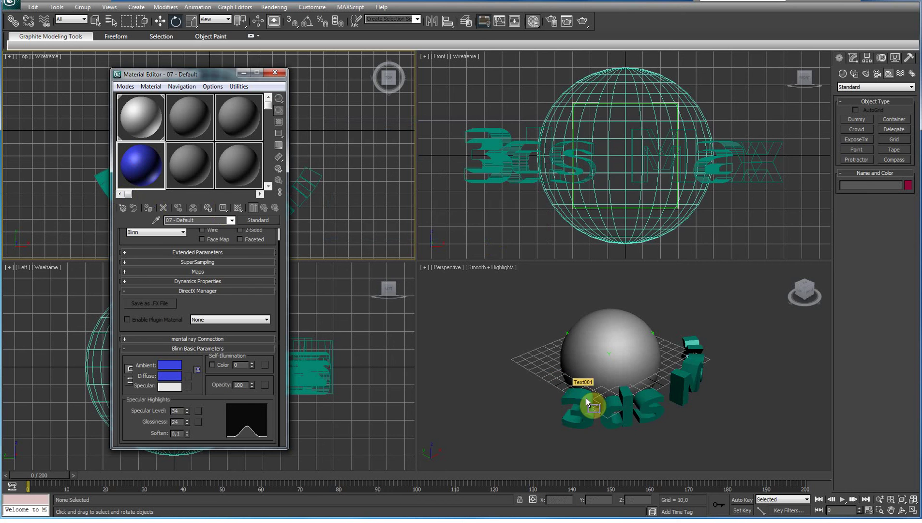
Render the Perspective view, close the render and Material Editor, and zoom out the Top view
click(530, 310)
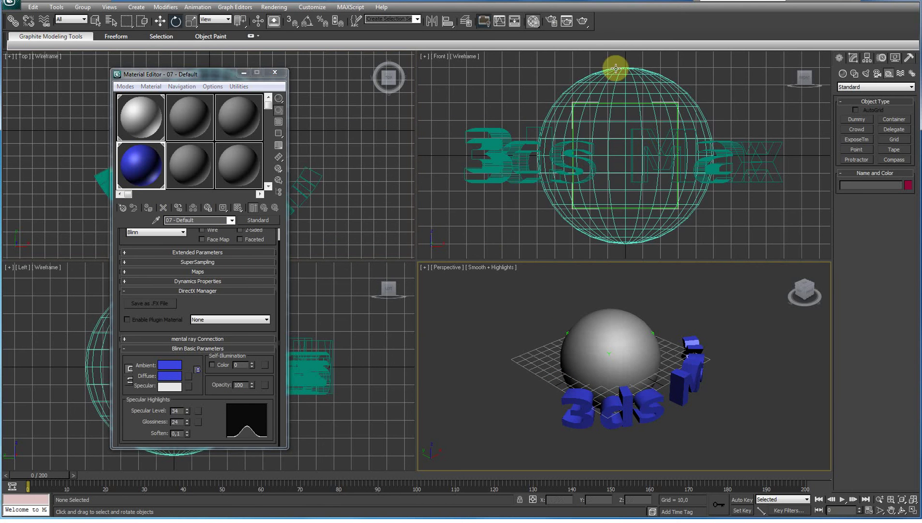
click(567, 22)
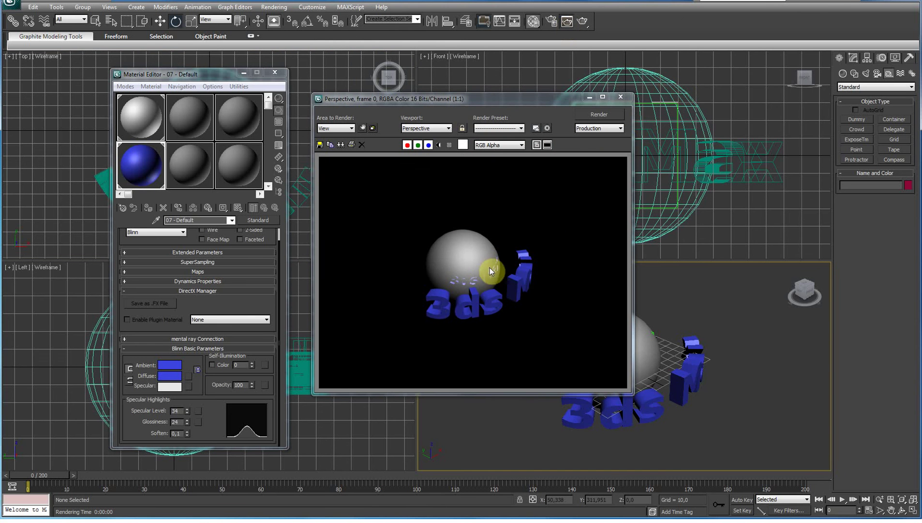
click(621, 98)
click(150, 120)
click(357, 119)
scroll(356, 120, down, 5)
scroll(356, 119, down, 2)
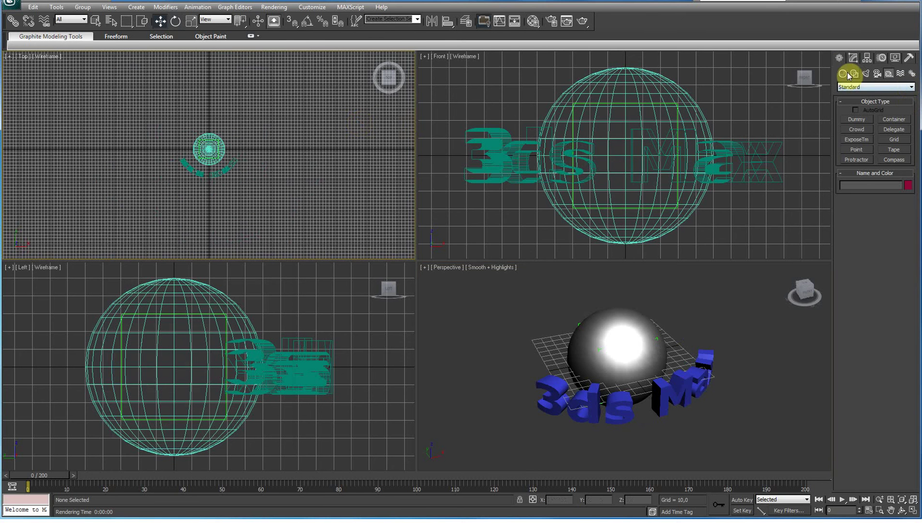
Place target camera Camera001 aimed at the sphere and show its view in the Perspective viewport
click(878, 75)
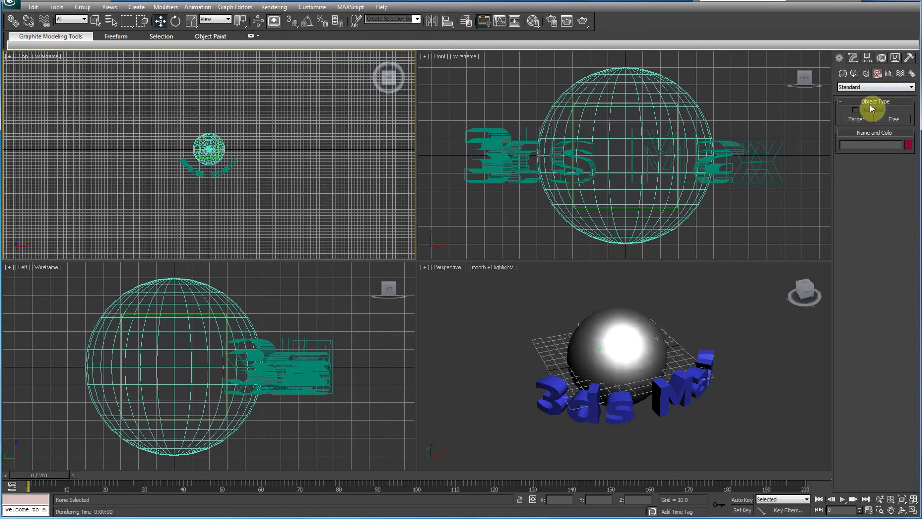
click(860, 121)
drag(209, 238, 207, 150)
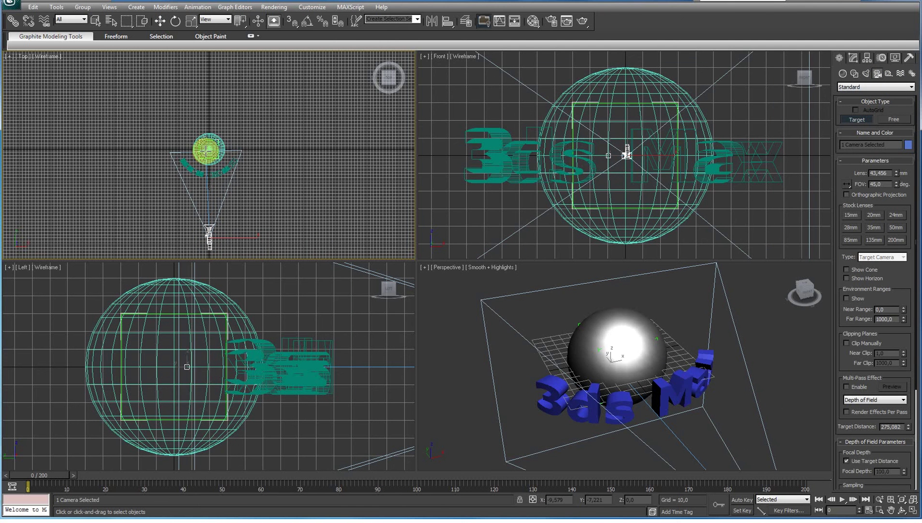
drag(207, 151, 208, 151)
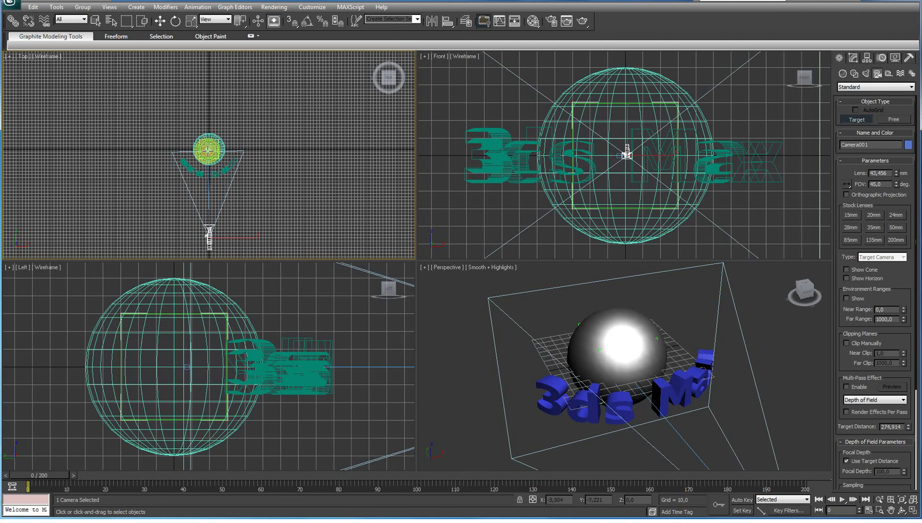
key(w)
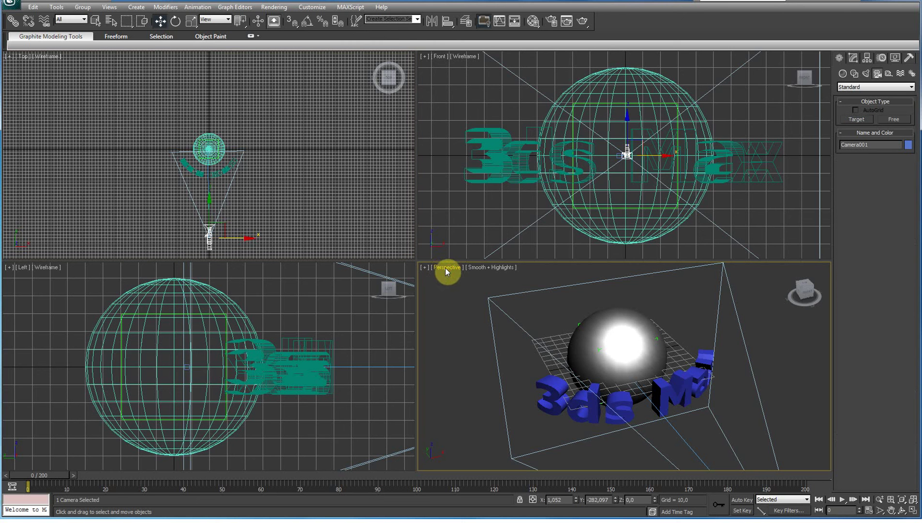
click(445, 268)
mouse_move(497, 278)
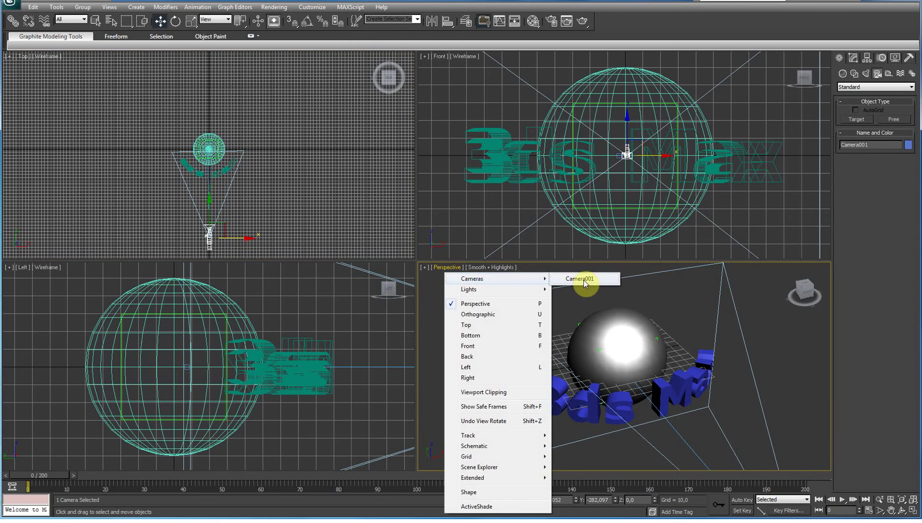
click(580, 278)
Orbit and dolly Camera001 back in its maximized view until the sphere and text are framed
click(902, 509)
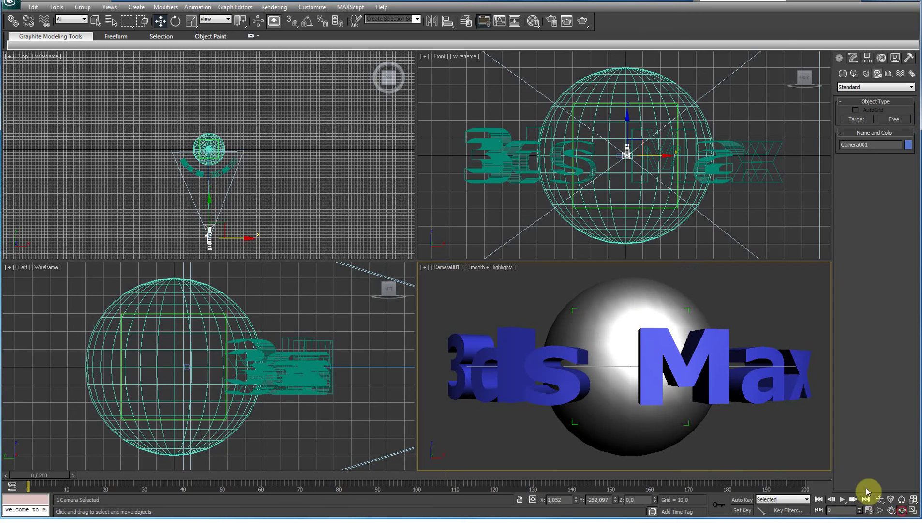
mouse_move(637, 329)
mouse_down()
mouse_move(674, 366)
mouse_move(654, 368)
mouse_move(617, 312)
mouse_move(658, 359)
mouse_move(682, 363)
mouse_move(647, 341)
mouse_move(662, 346)
mouse_move(628, 347)
mouse_up()
key(alt+w)
click(881, 498)
drag(395, 166, 405, 200)
click(902, 509)
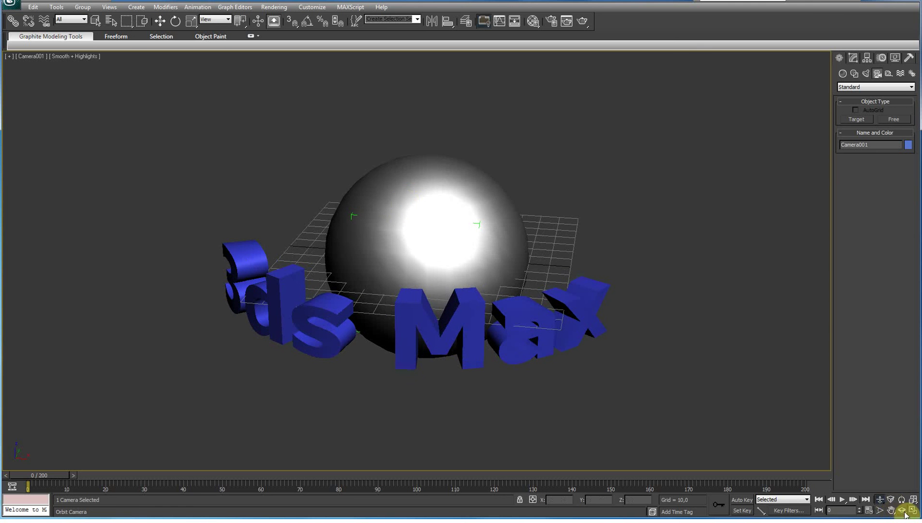
mouse_move(399, 257)
mouse_down()
mouse_move(472, 262)
mouse_move(450, 263)
mouse_move(467, 276)
mouse_up()
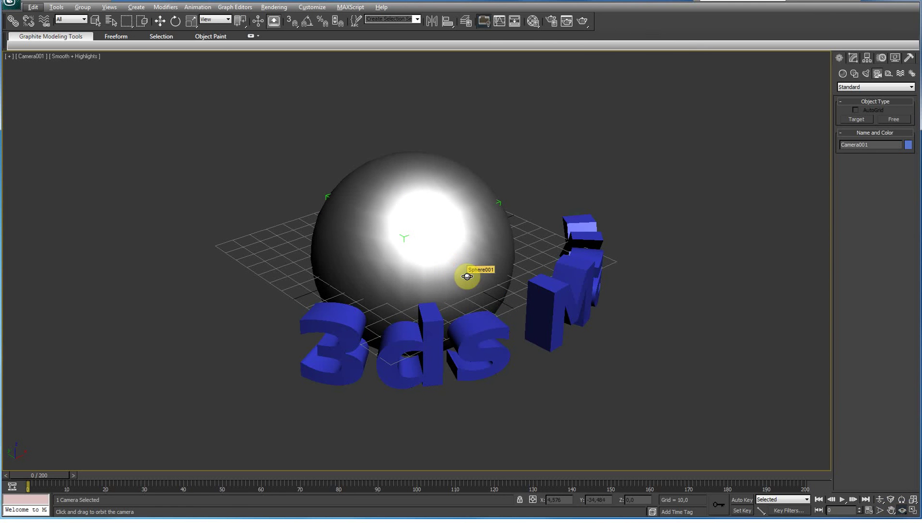
key(alt+w)
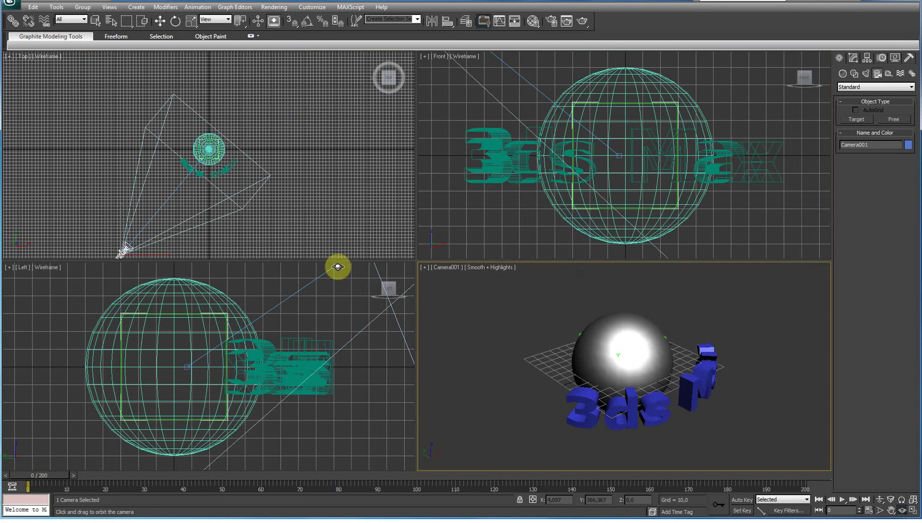
Apply a one-large-three-small viewport layout with Camera001 large above Top, Left and Perspective
click(109, 6)
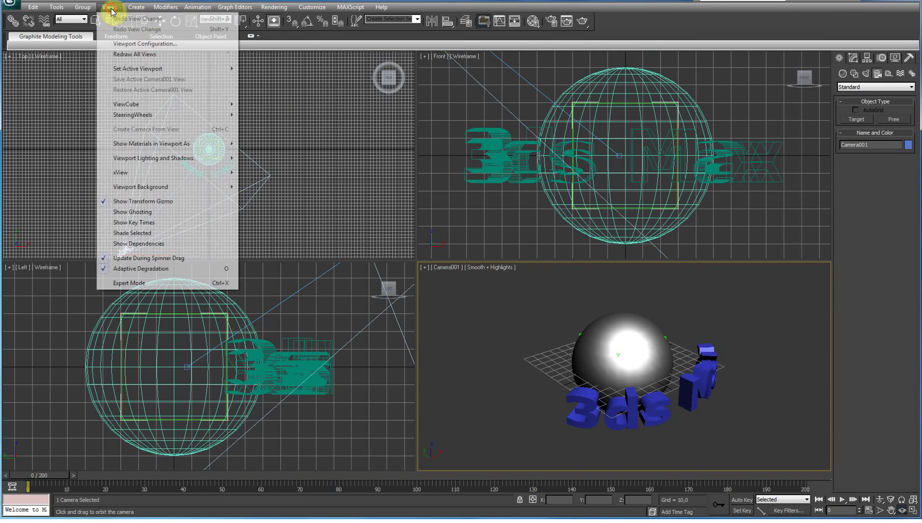
click(150, 44)
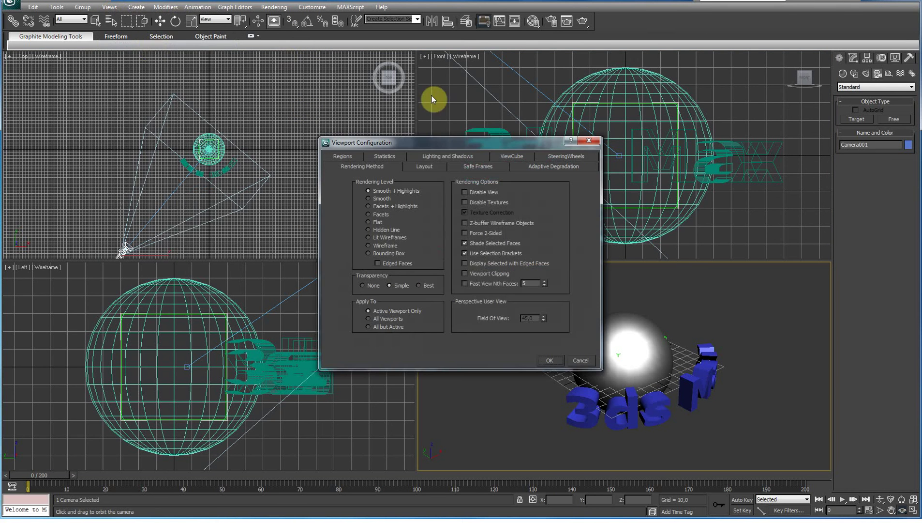
click(426, 166)
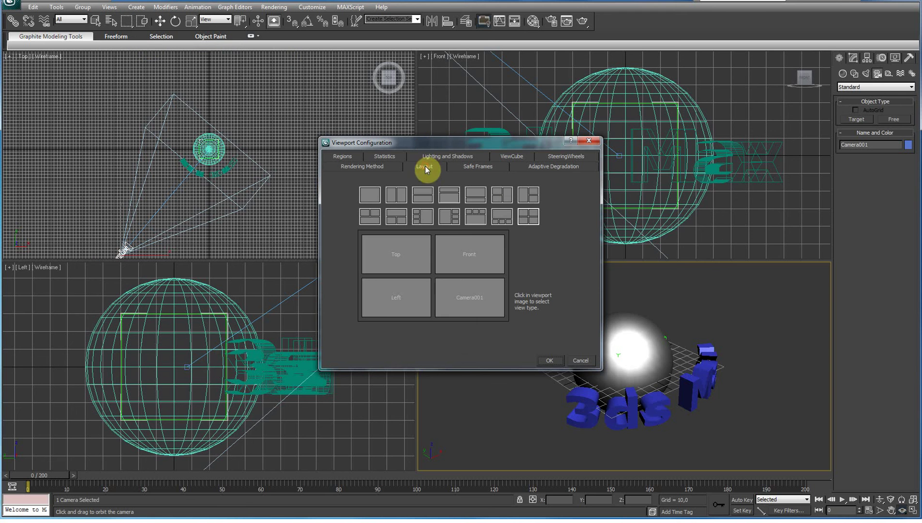
click(503, 218)
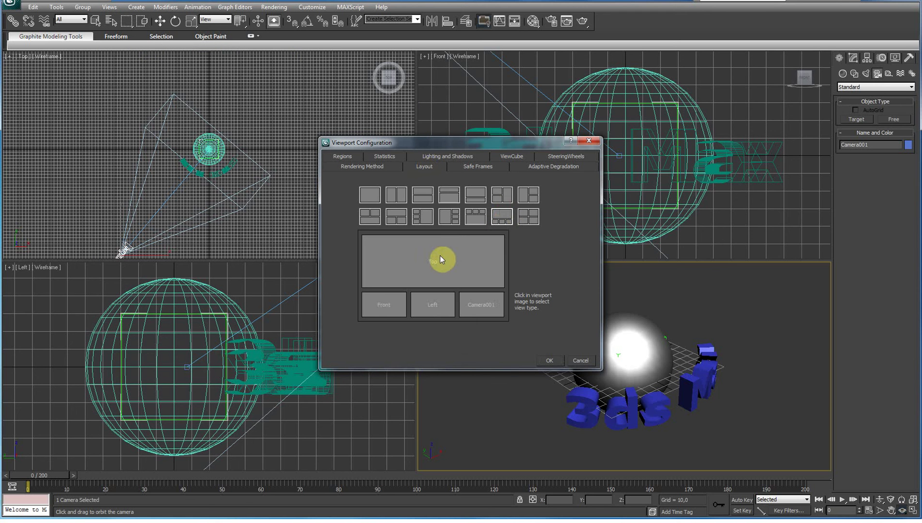
click(431, 263)
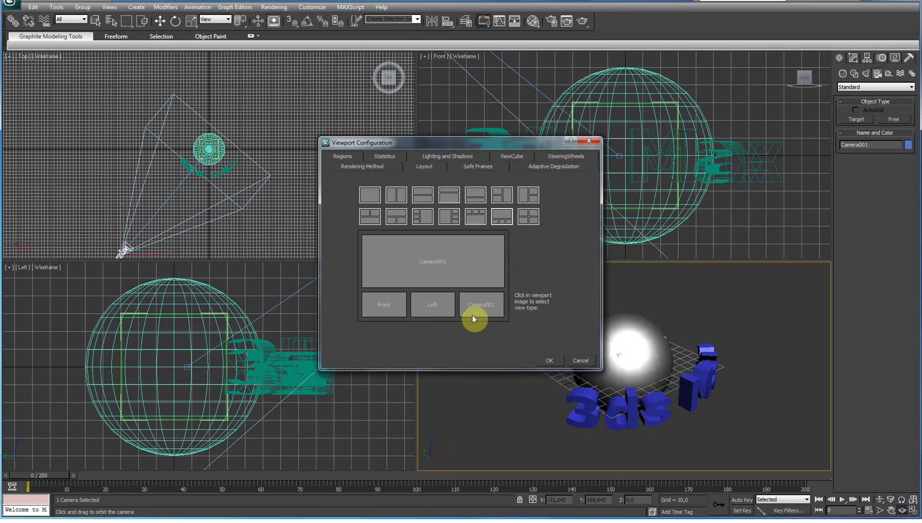
click(393, 305)
click(419, 367)
click(482, 305)
click(517, 323)
click(551, 361)
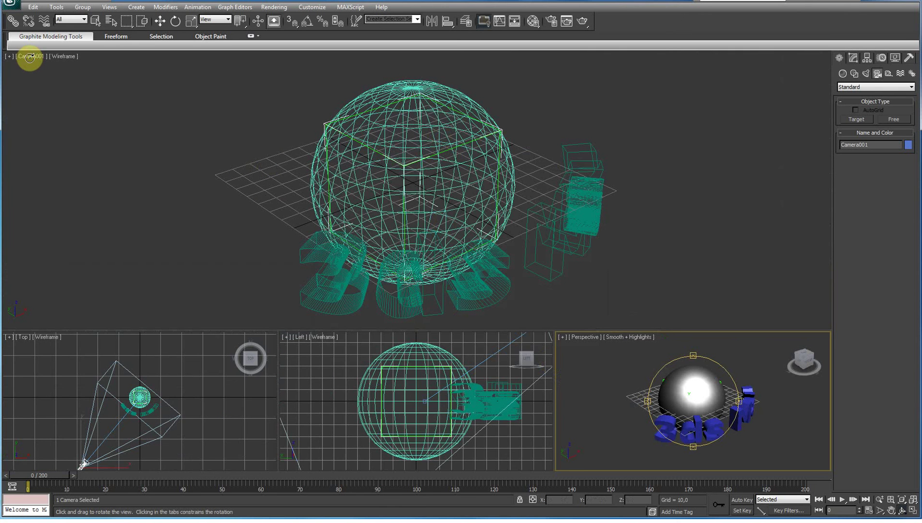
Switch the camera view to Smooth + Highlights shading and make an 800x600 test render
click(68, 57)
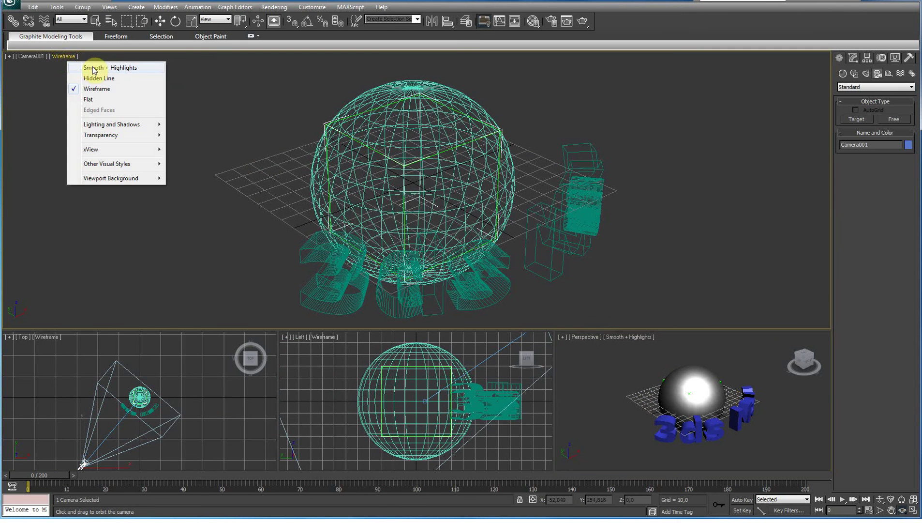
click(92, 67)
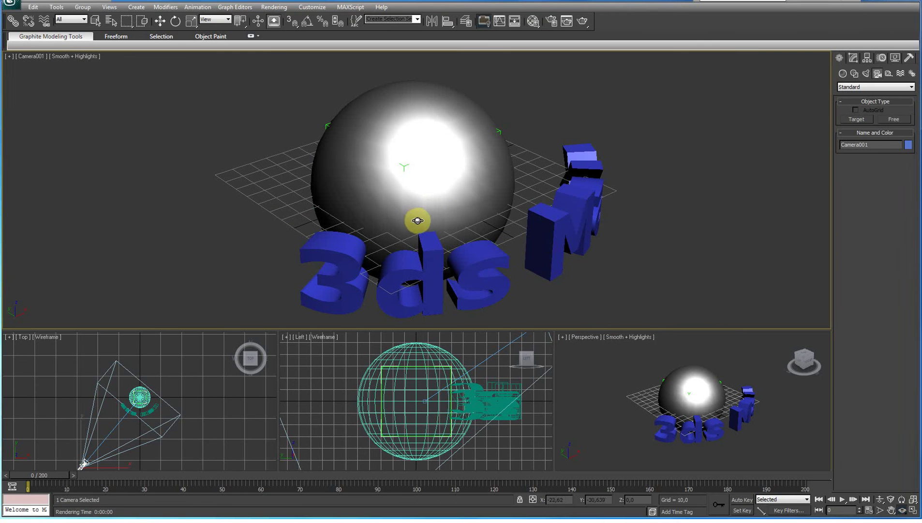
click(553, 21)
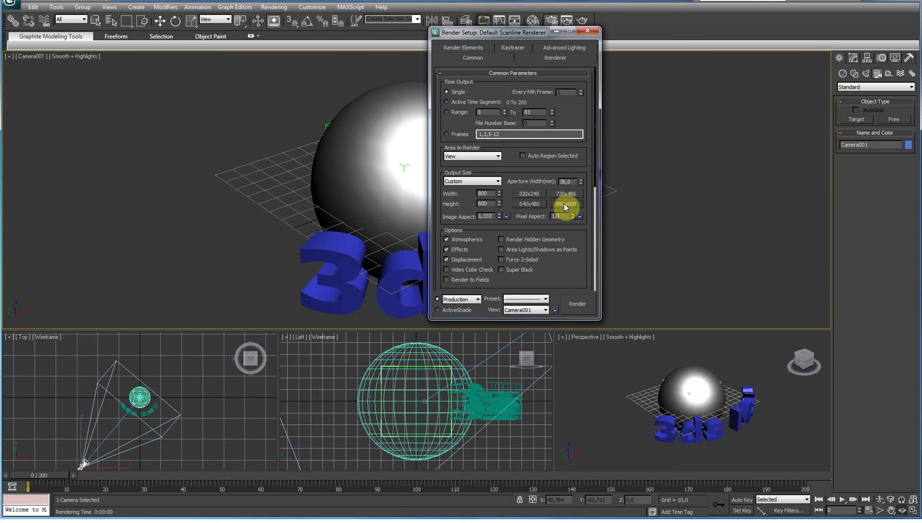
drag(497, 246, 500, 117)
click(576, 304)
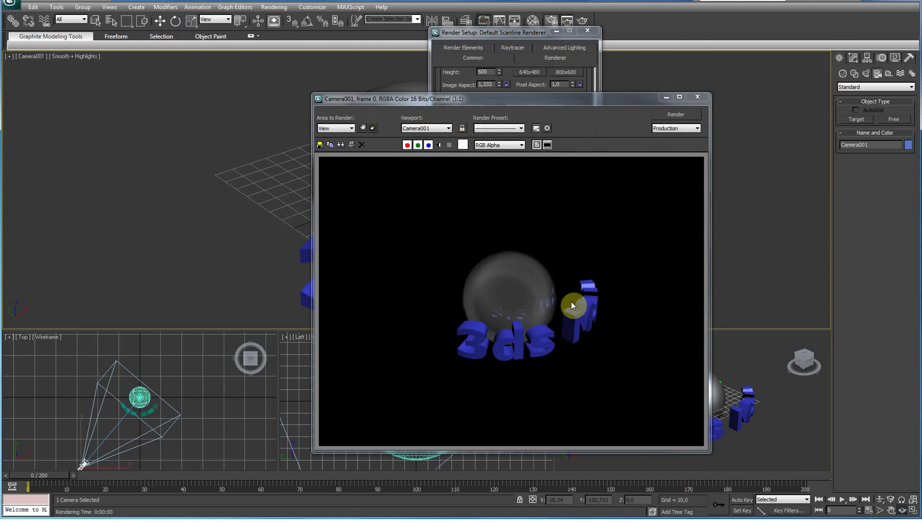
click(696, 99)
click(588, 30)
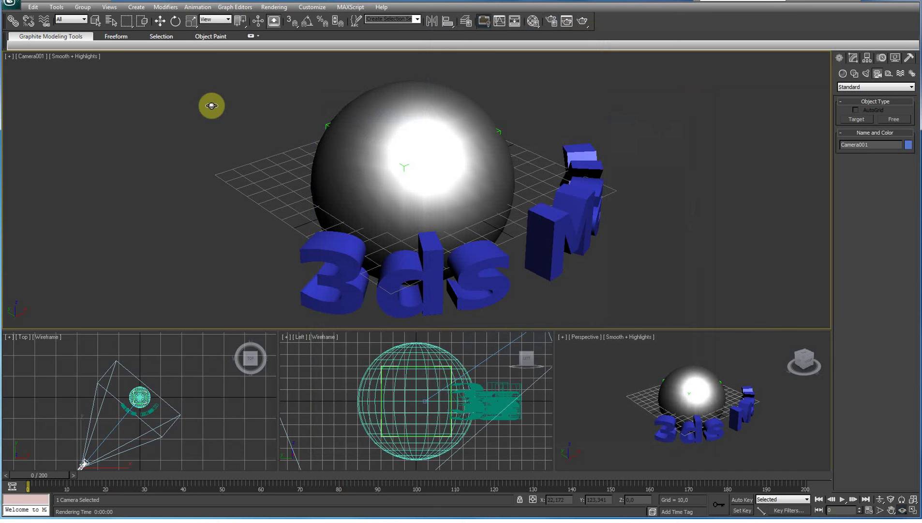
Enable Show Safe Frames, dolly Camera001 closer to the sphere and text, and re-render
click(29, 58)
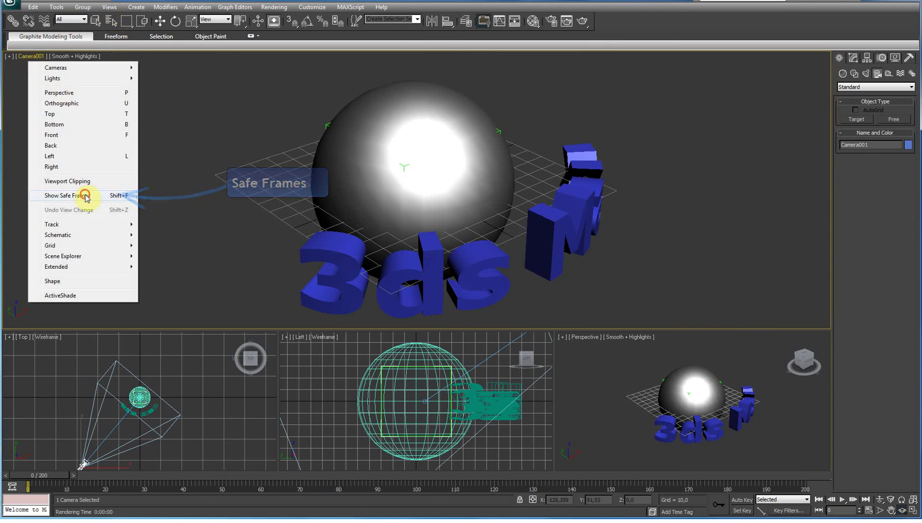
click(85, 196)
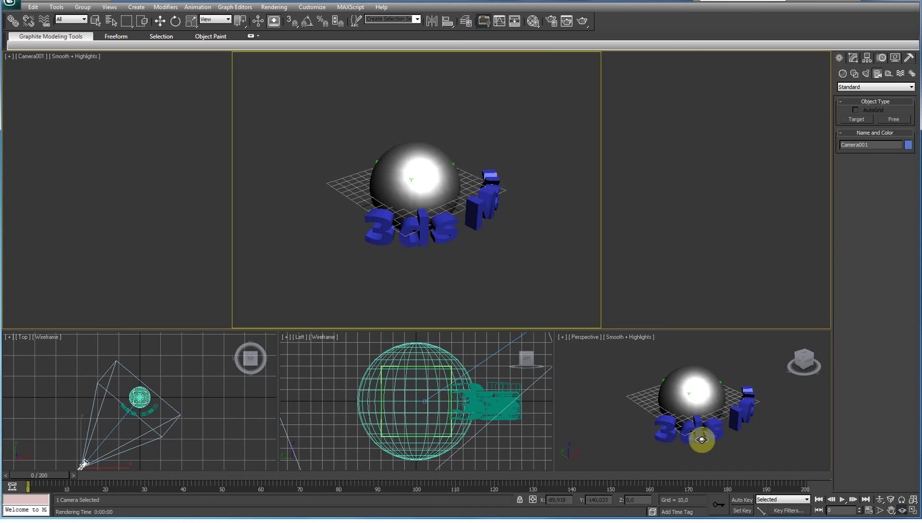
click(879, 499)
drag(488, 219, 490, 199)
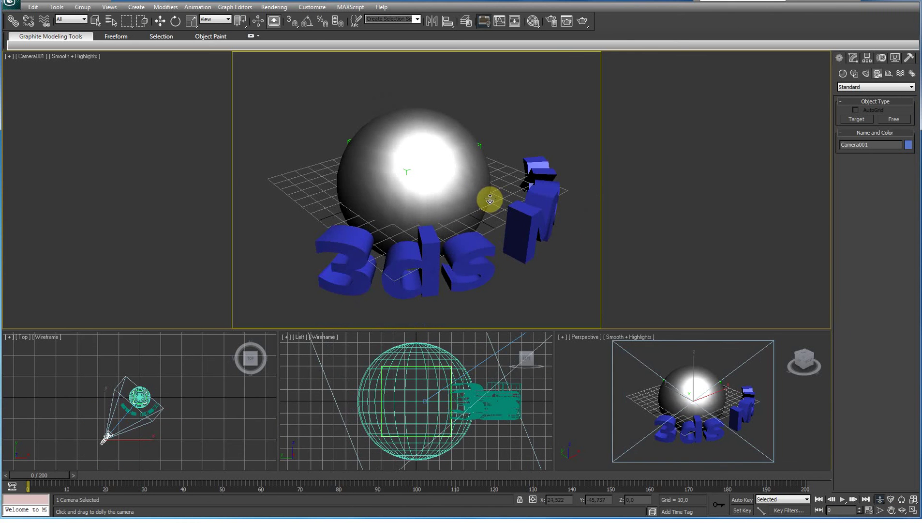
key(shift+q)
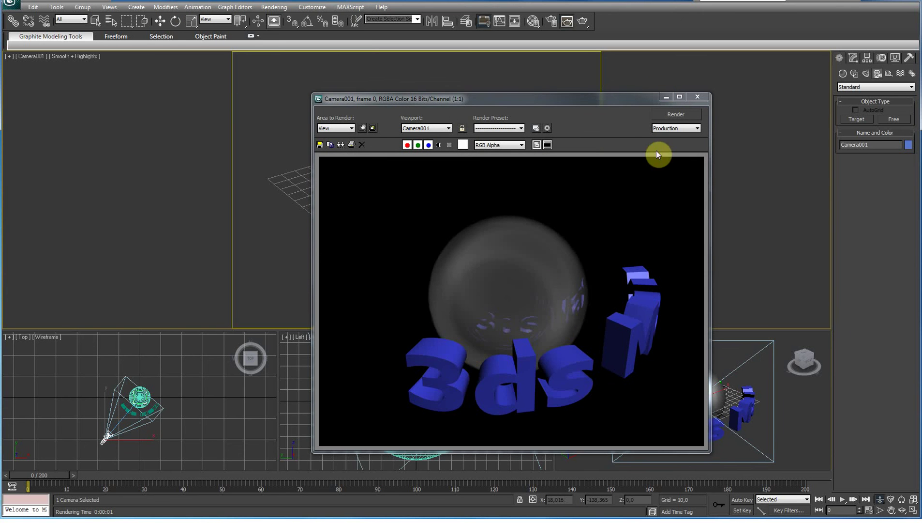
click(697, 98)
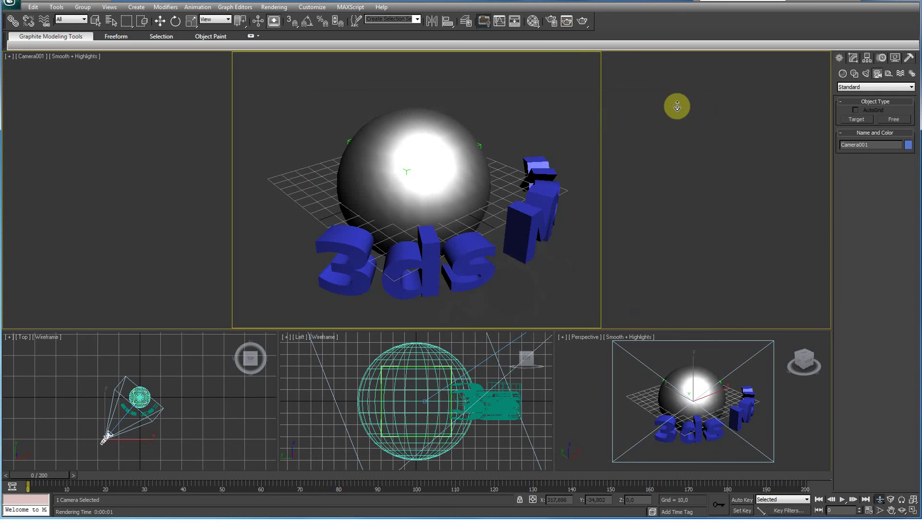
In the Material Editor, set material 03 - Default's shader to Phong
key(m)
alt+middle_drag(675, 103, 432, 230)
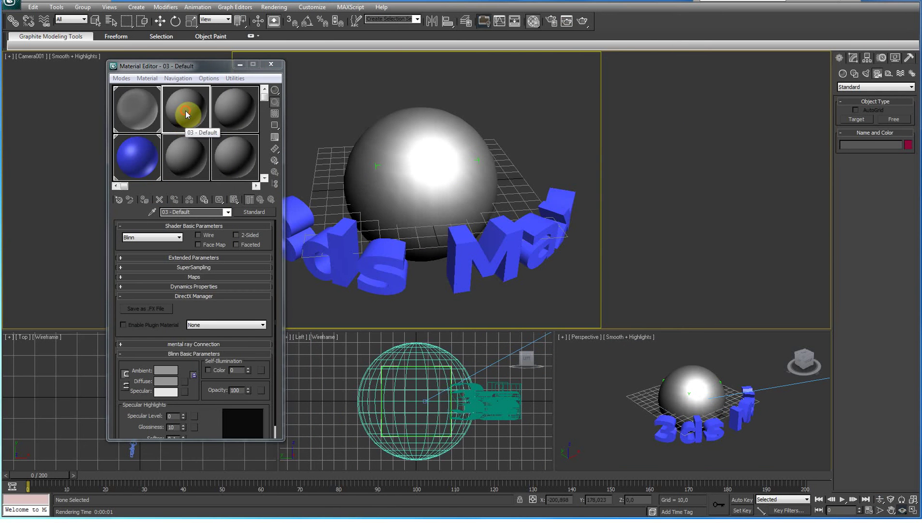
click(186, 110)
click(179, 237)
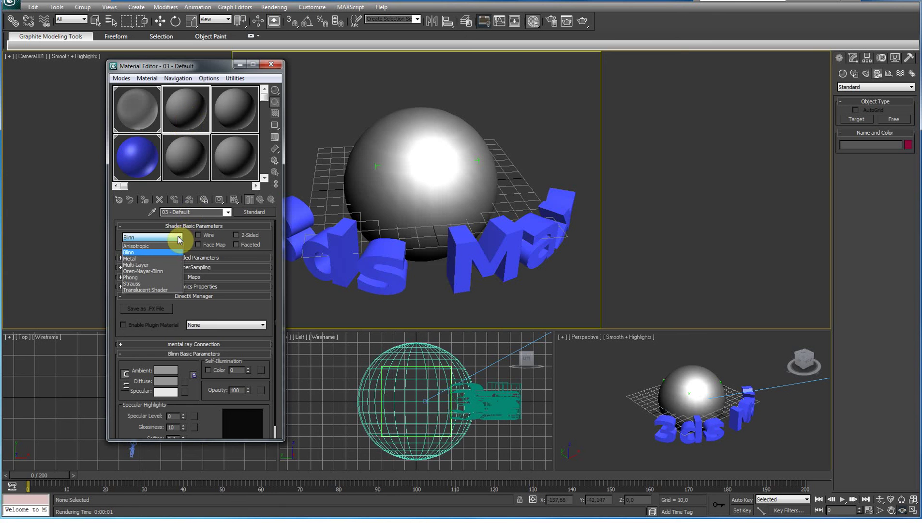
click(152, 277)
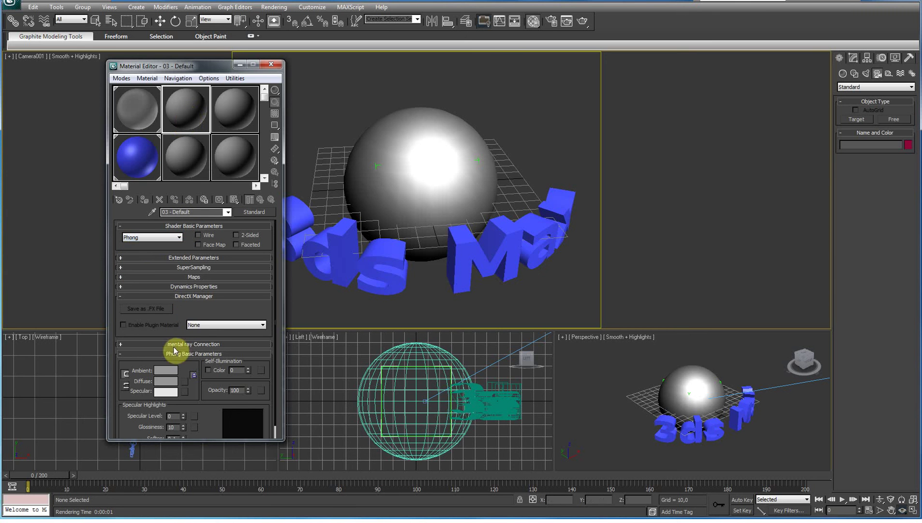
Add a Raytrace map to the Reflection channel, tracing reflection only
scroll(192, 229, down, 1)
scroll(191, 323, up, 1)
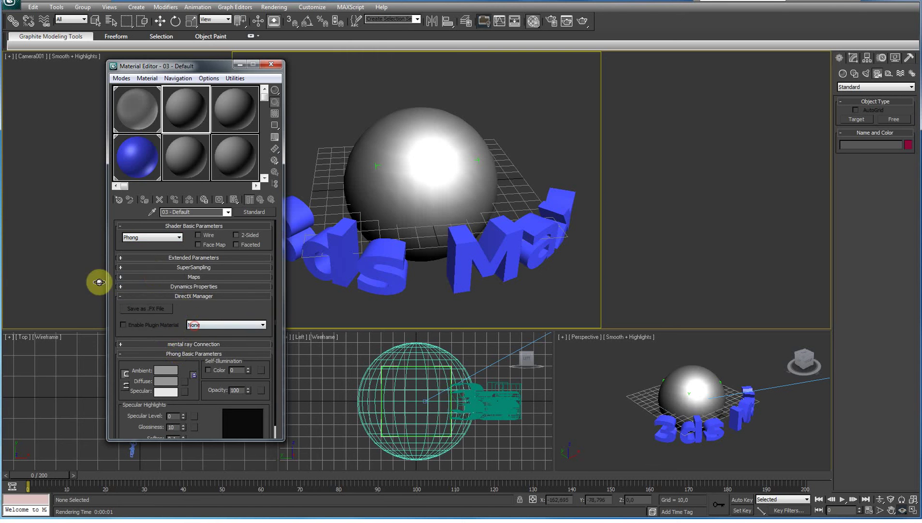
click(121, 277)
click(137, 328)
click(207, 329)
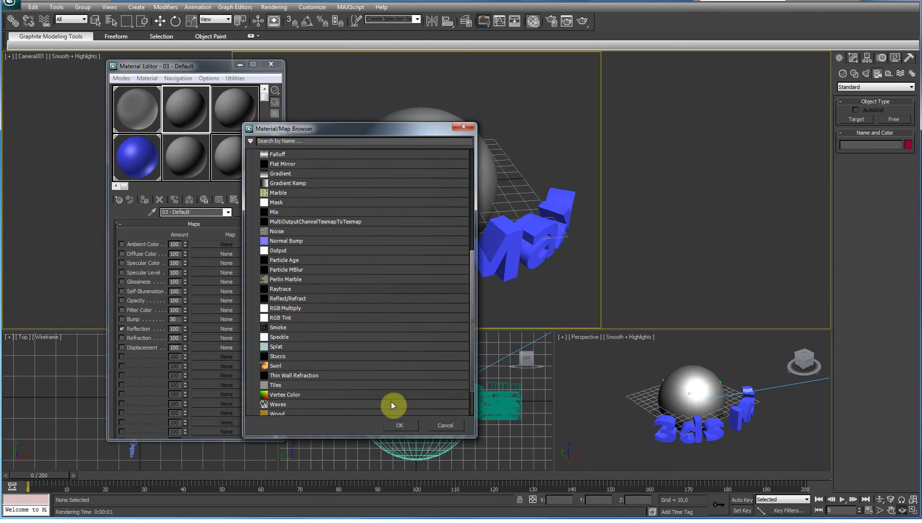
click(400, 426)
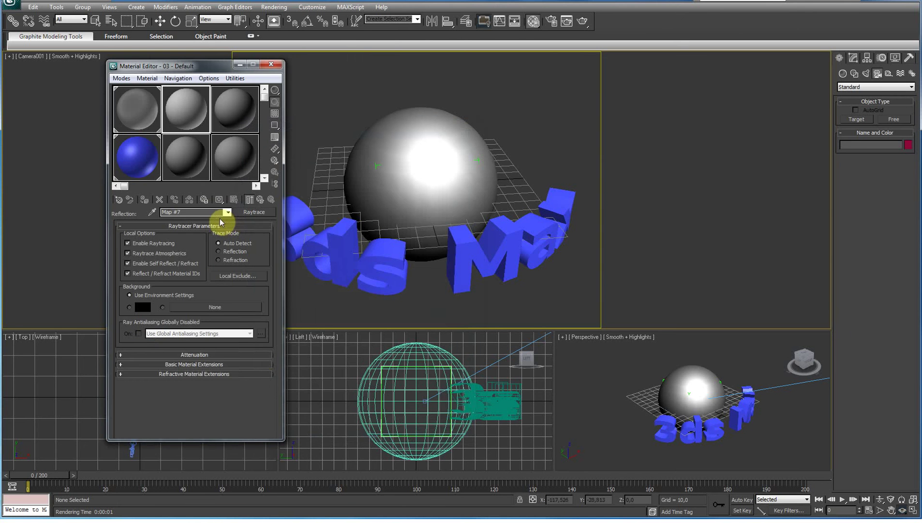
click(226, 251)
Copy the Raytrace map to the Refraction channel and set it to trace refraction only
click(228, 212)
click(200, 221)
click(143, 337)
drag(237, 329, 237, 338)
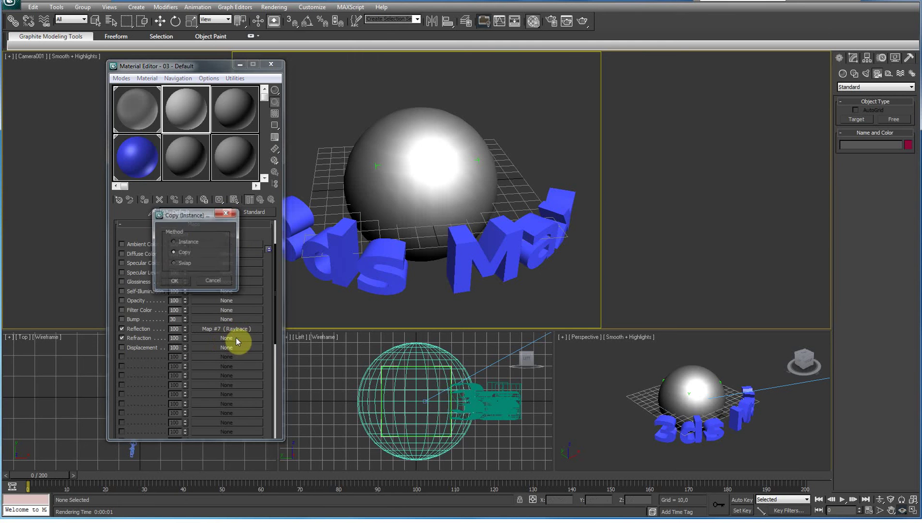
click(175, 282)
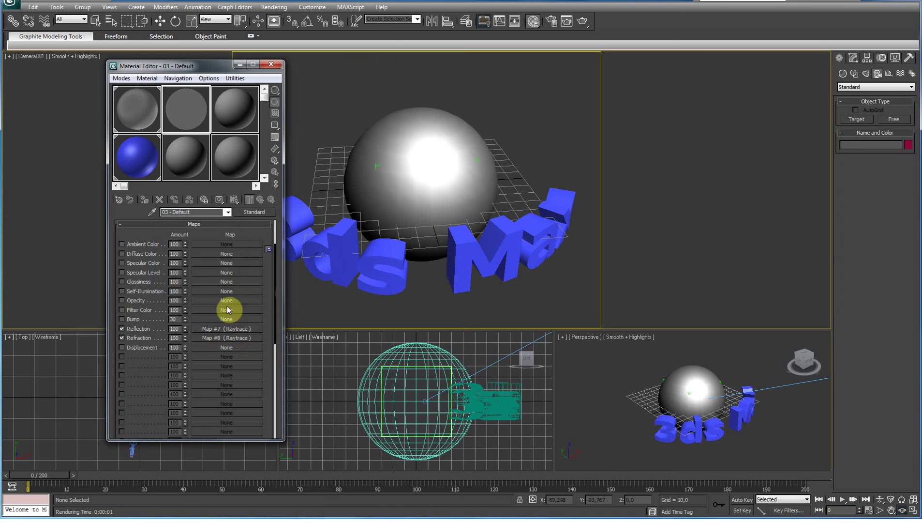
click(224, 340)
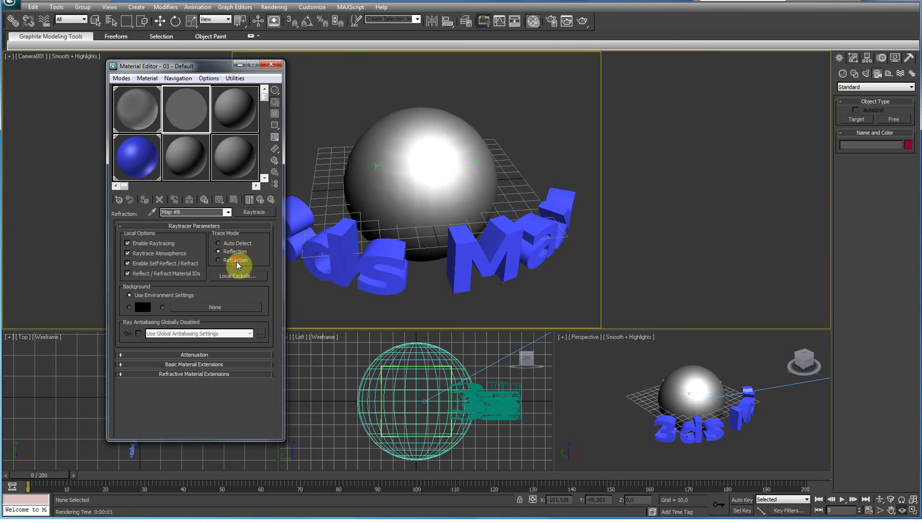
click(228, 216)
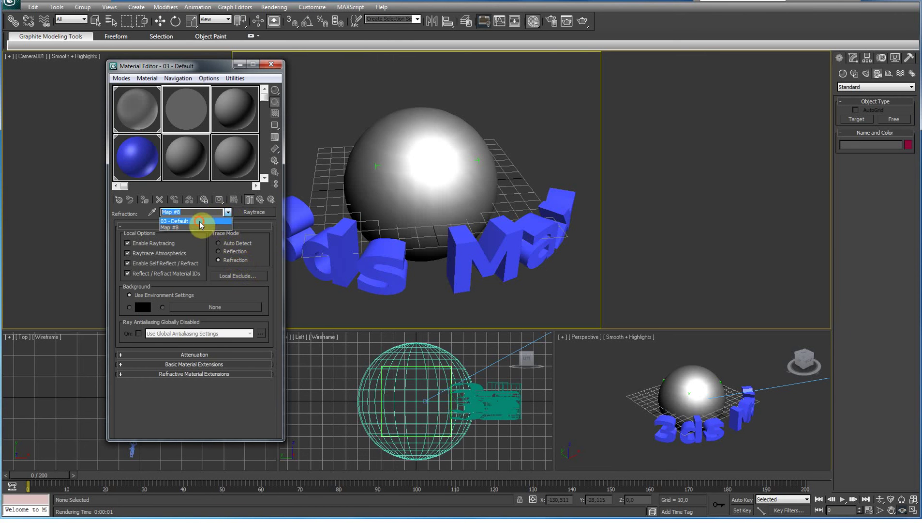
click(199, 221)
Apply material 03 - Default to the sphere and render the camera view
drag(268, 268, 256, 129)
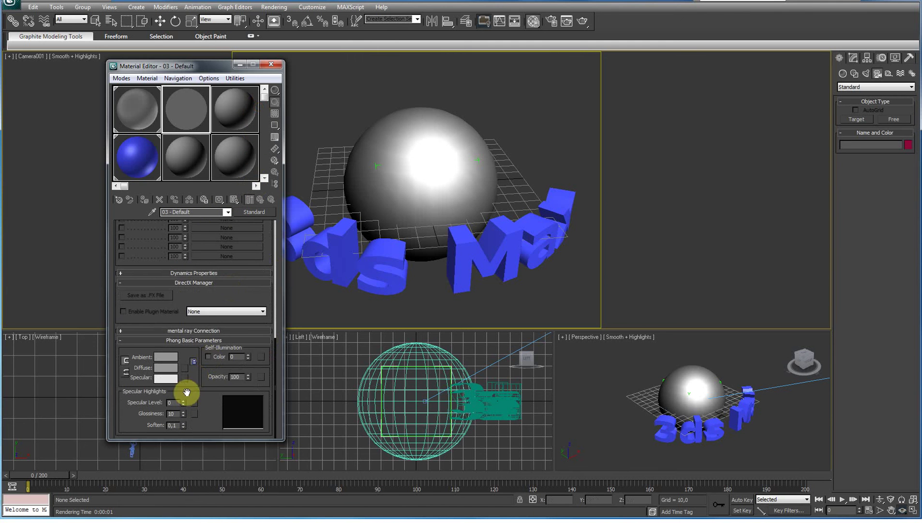
drag(189, 105, 407, 170)
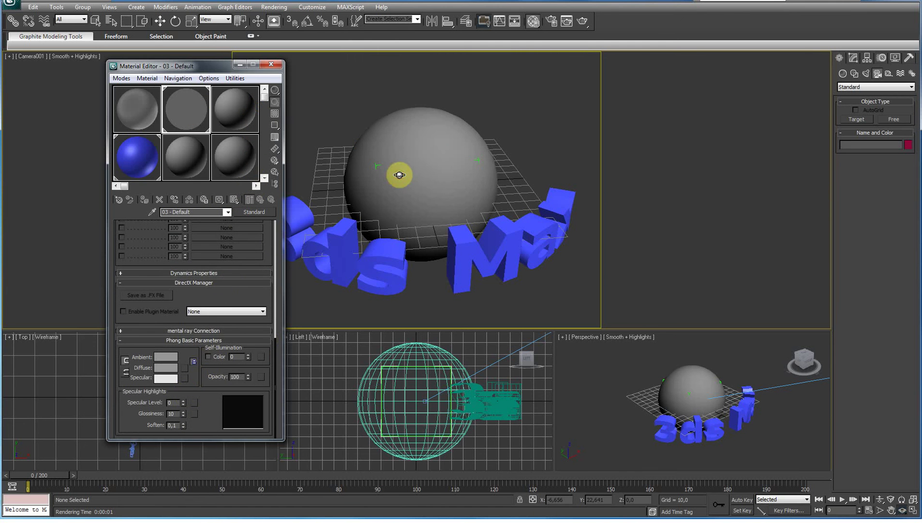
key(shift+q)
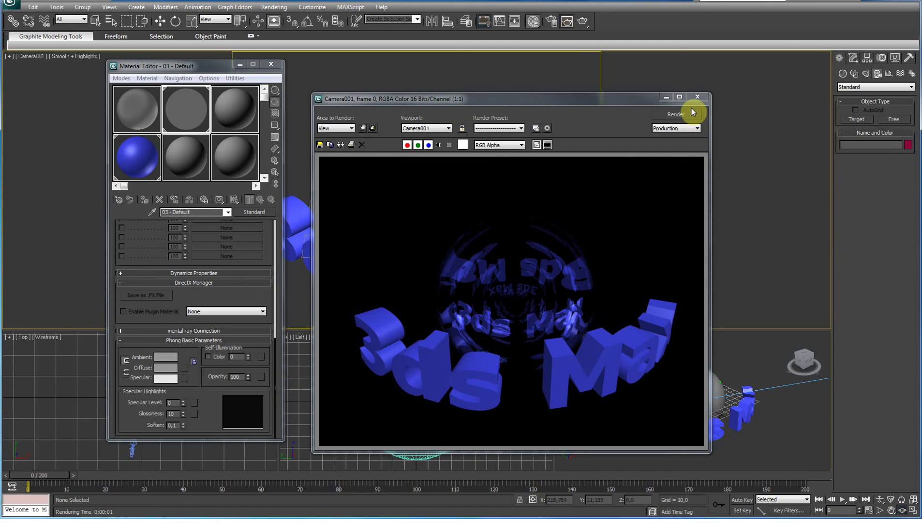
Render the sphere with the Refraction map off, then re-enable Refraction and render again
click(698, 95)
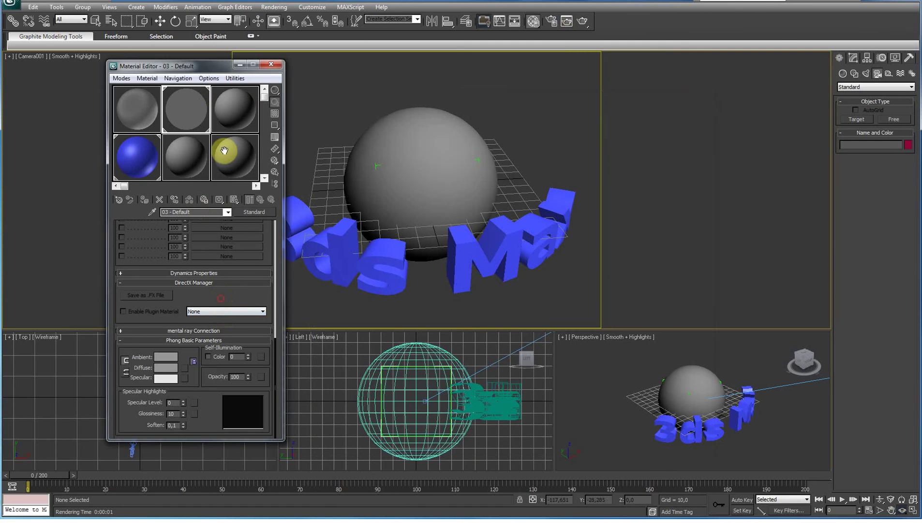
scroll(230, 360, down, 10)
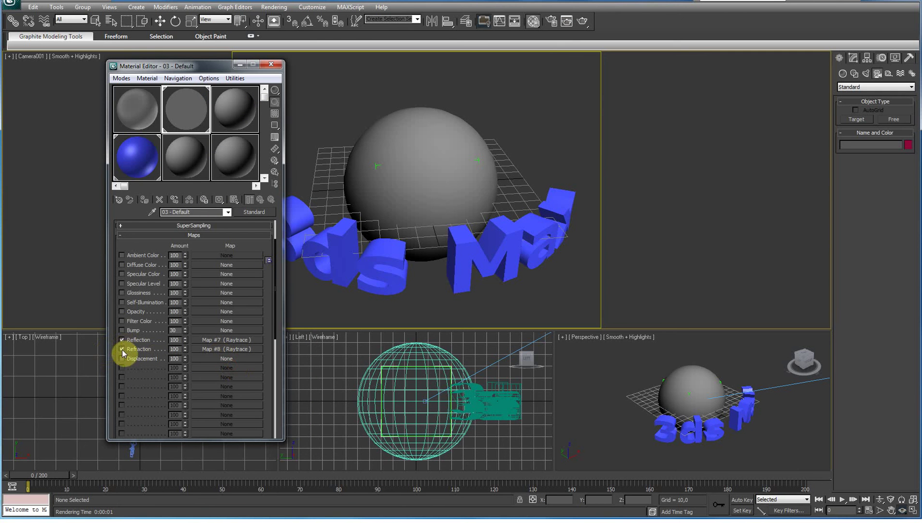
click(121, 349)
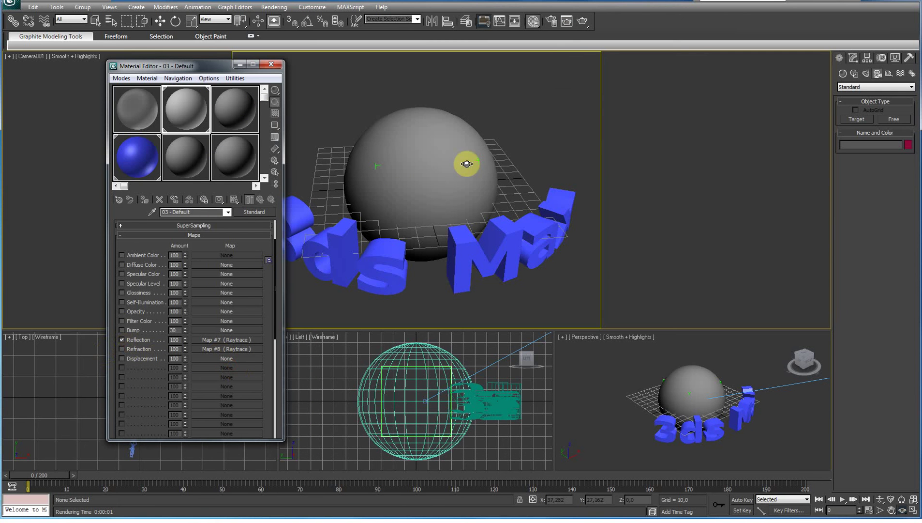
key(shift+q)
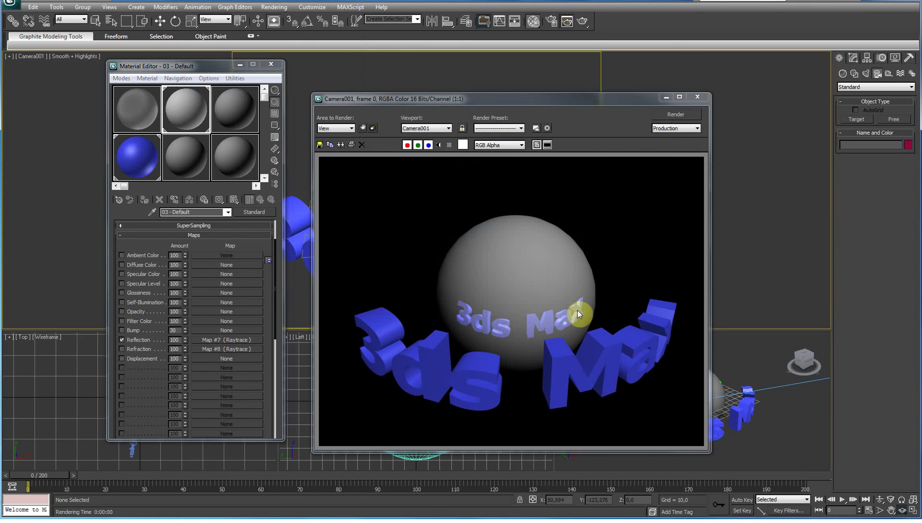
click(697, 97)
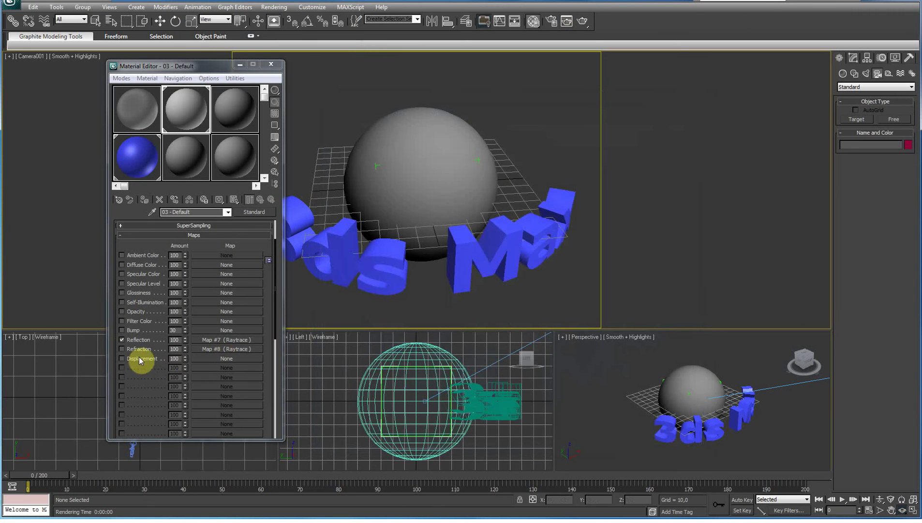
click(121, 349)
key(shift+q)
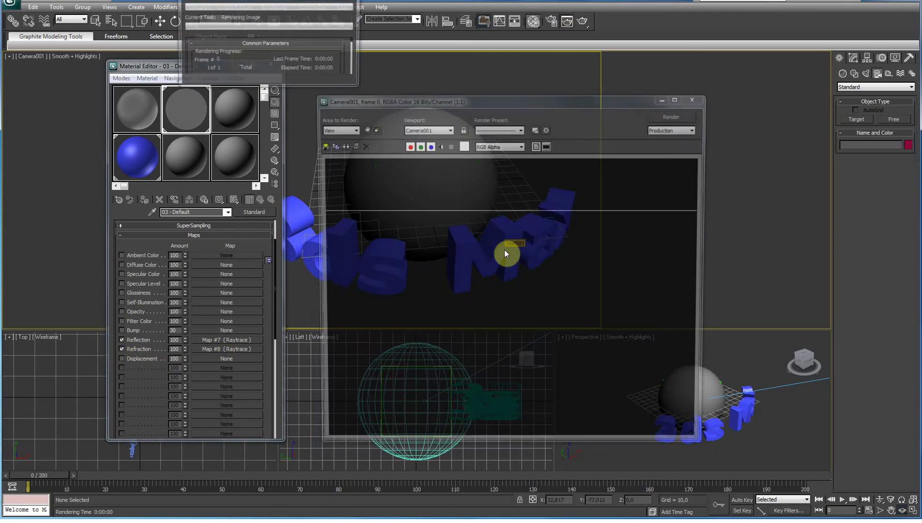